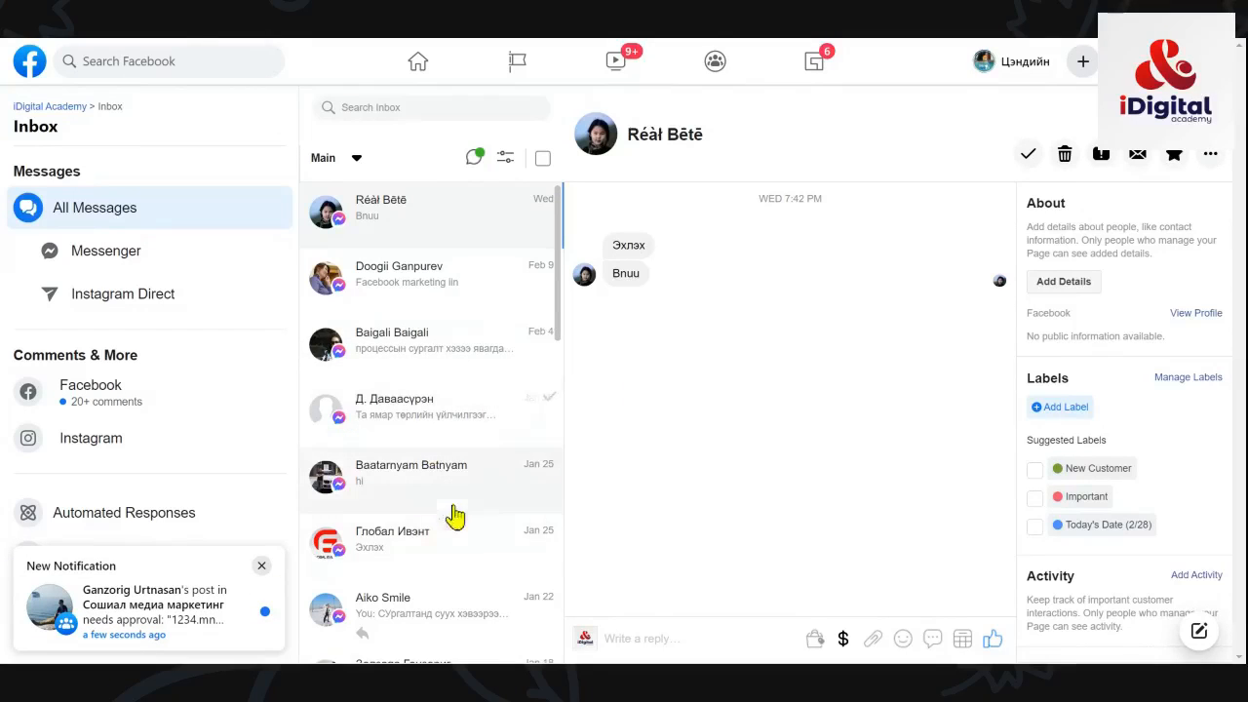
Step: Open the Глобал Ивэнт conversation to see its Global Event LLC and Ulaanbaatar details
left_click(492, 548)
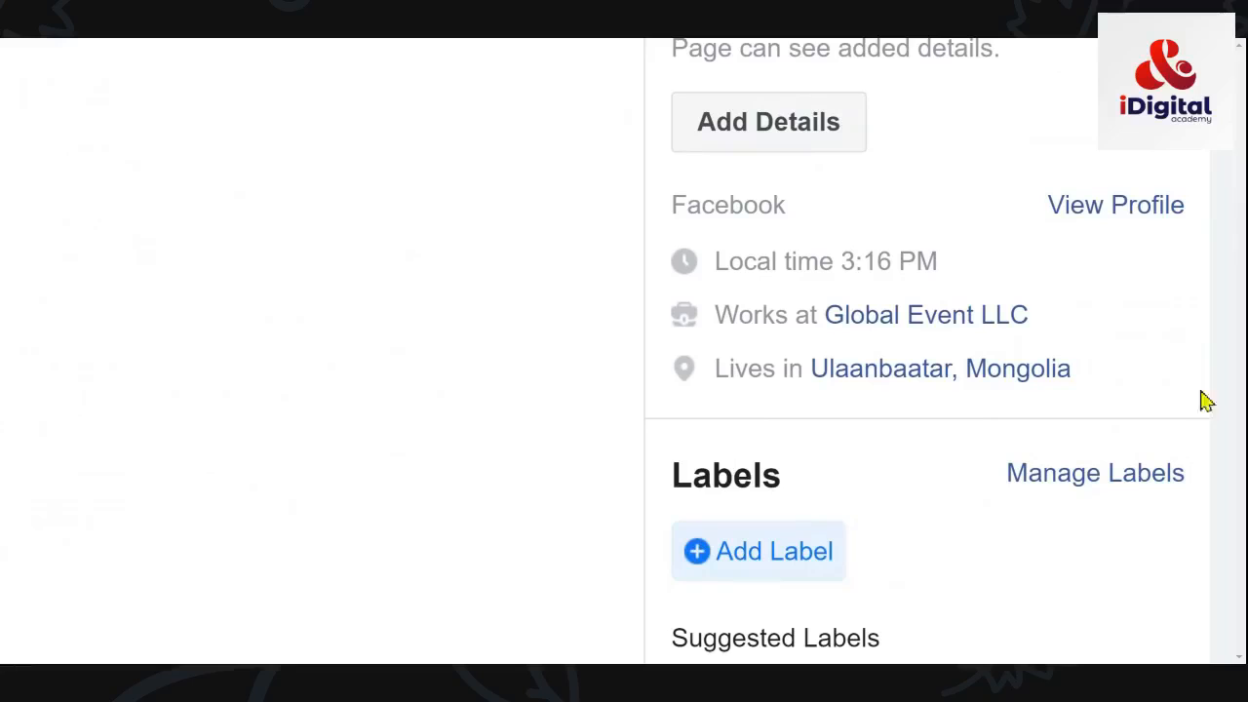
scroll(1184, 312, "down", 3)
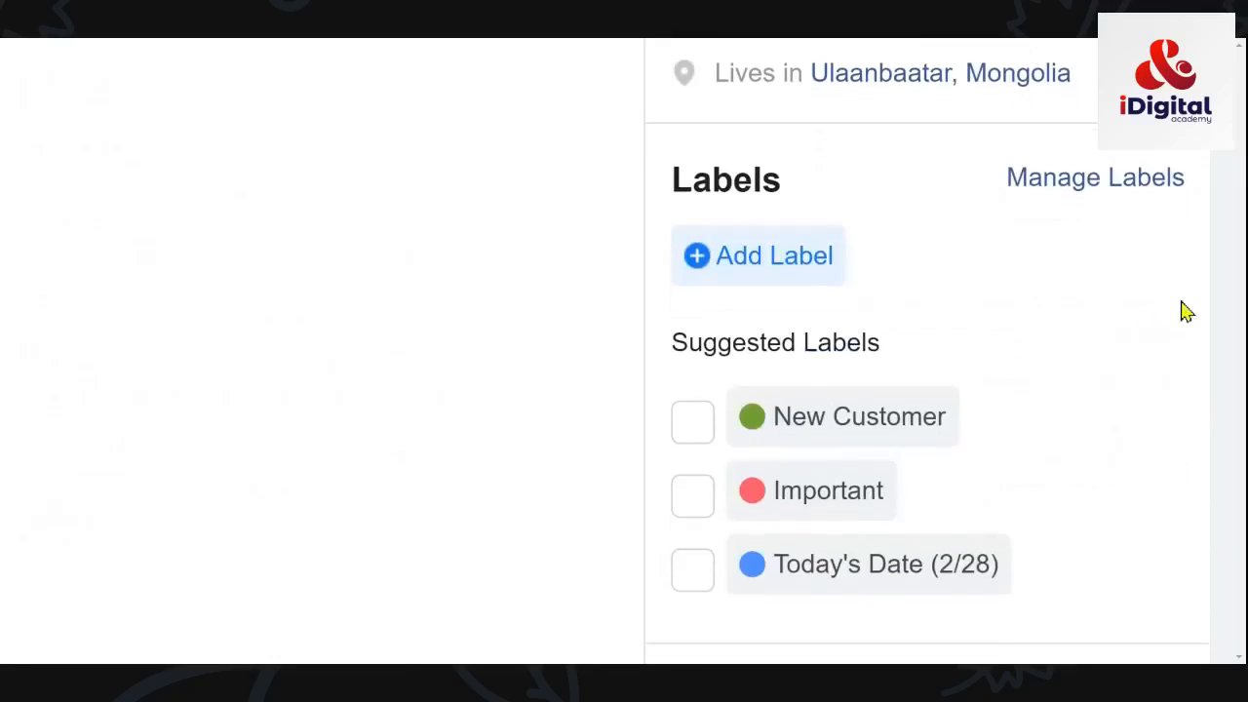
scroll(1199, 345, "up", 3)
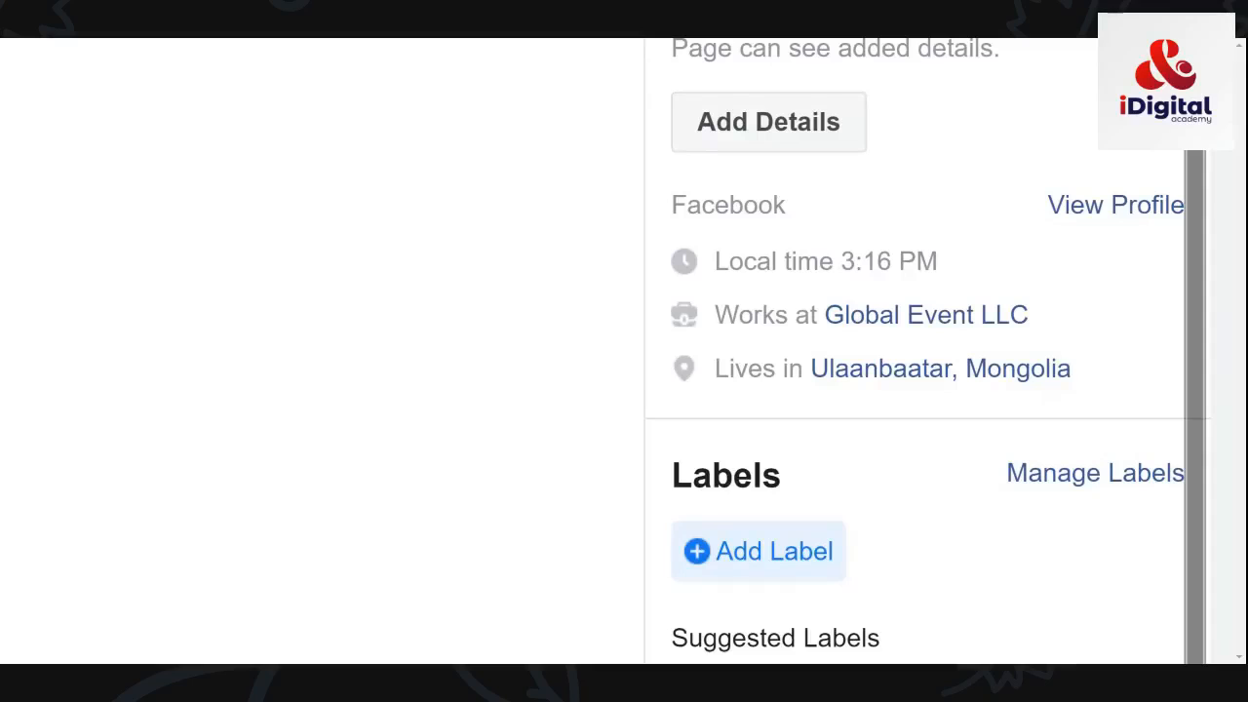
scroll(1197, 345, "up", 4)
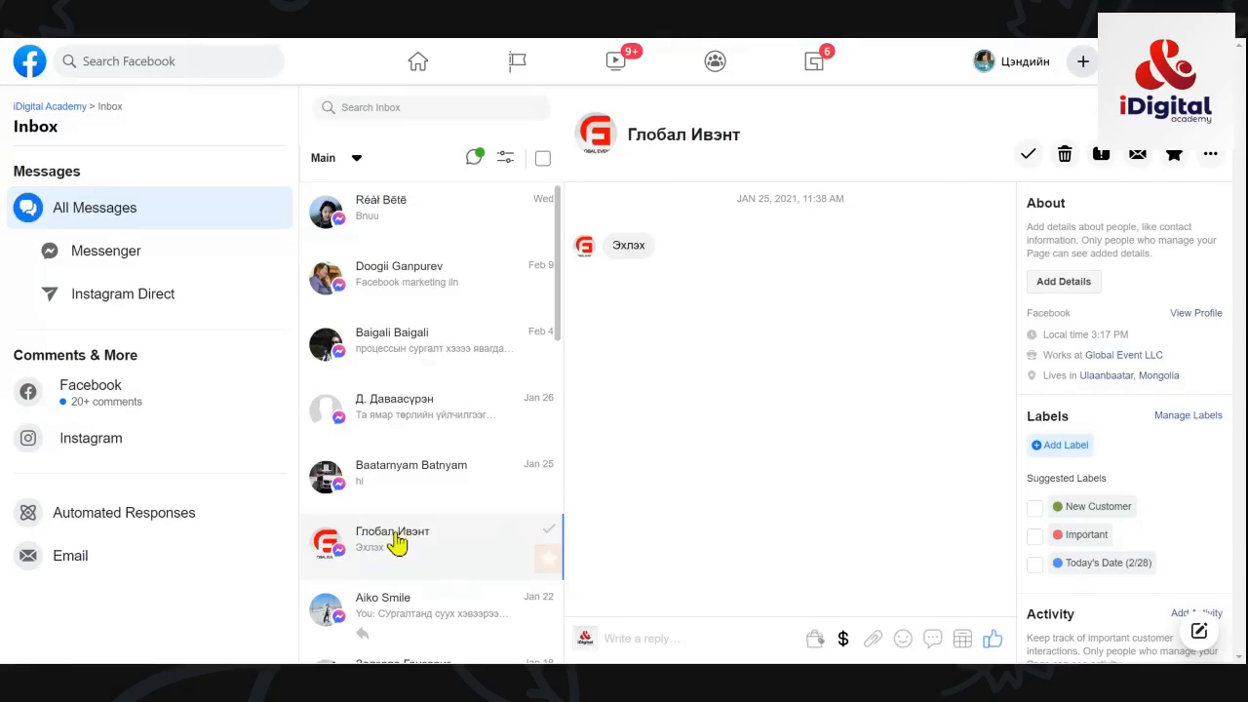
Step: Star the Глобал Ивэнт conversation for Follow Up and open its Add Details contact form
left_click(547, 558)
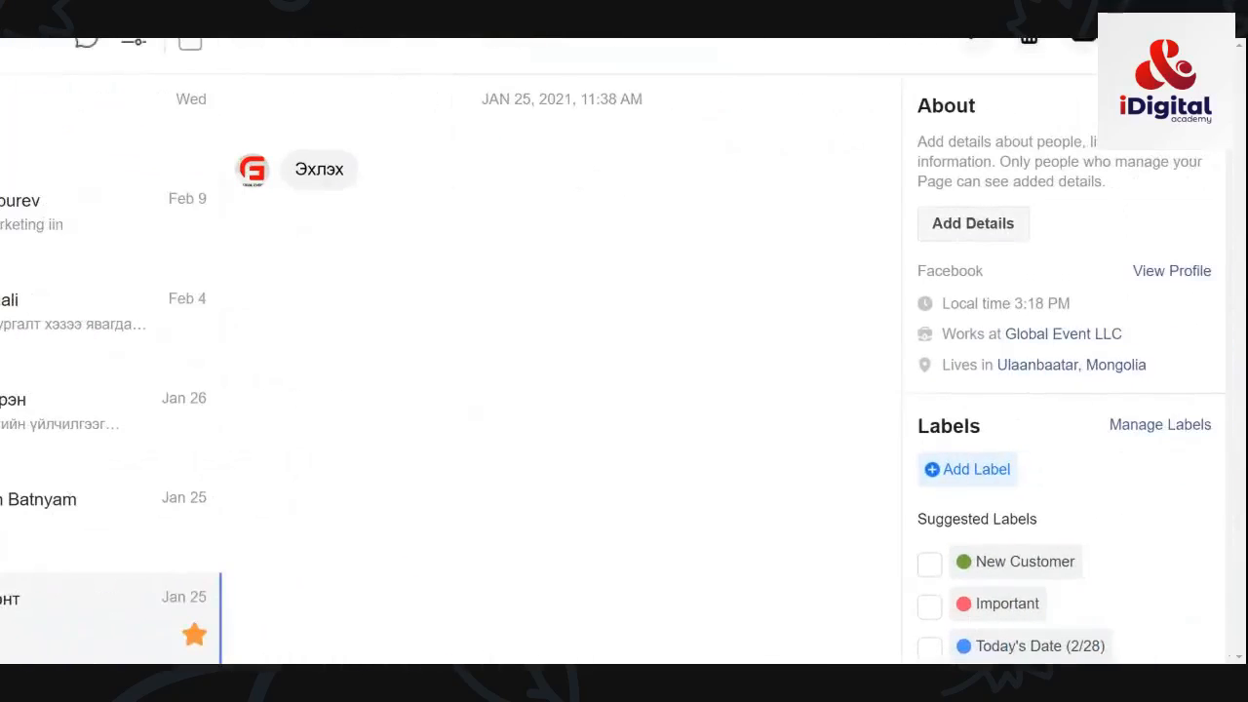
left_click(990, 234)
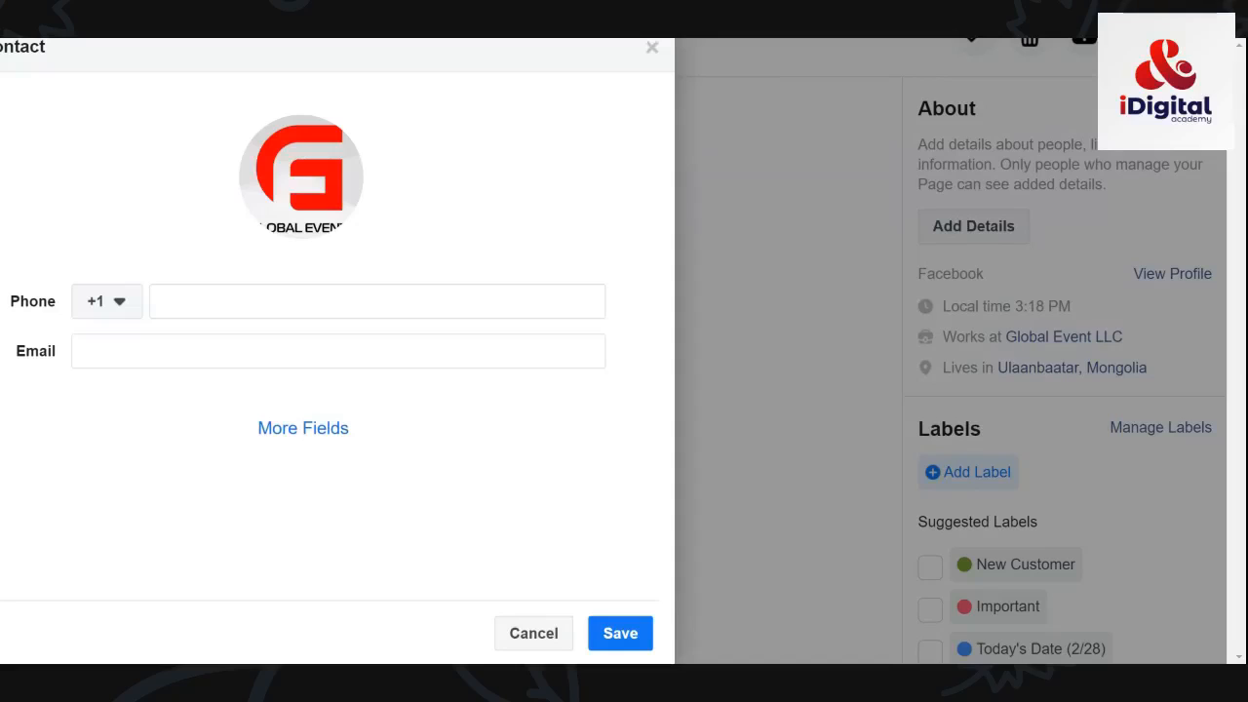
Step: Set the contact form's calling code to +976 Mongolia
left_click(117, 310)
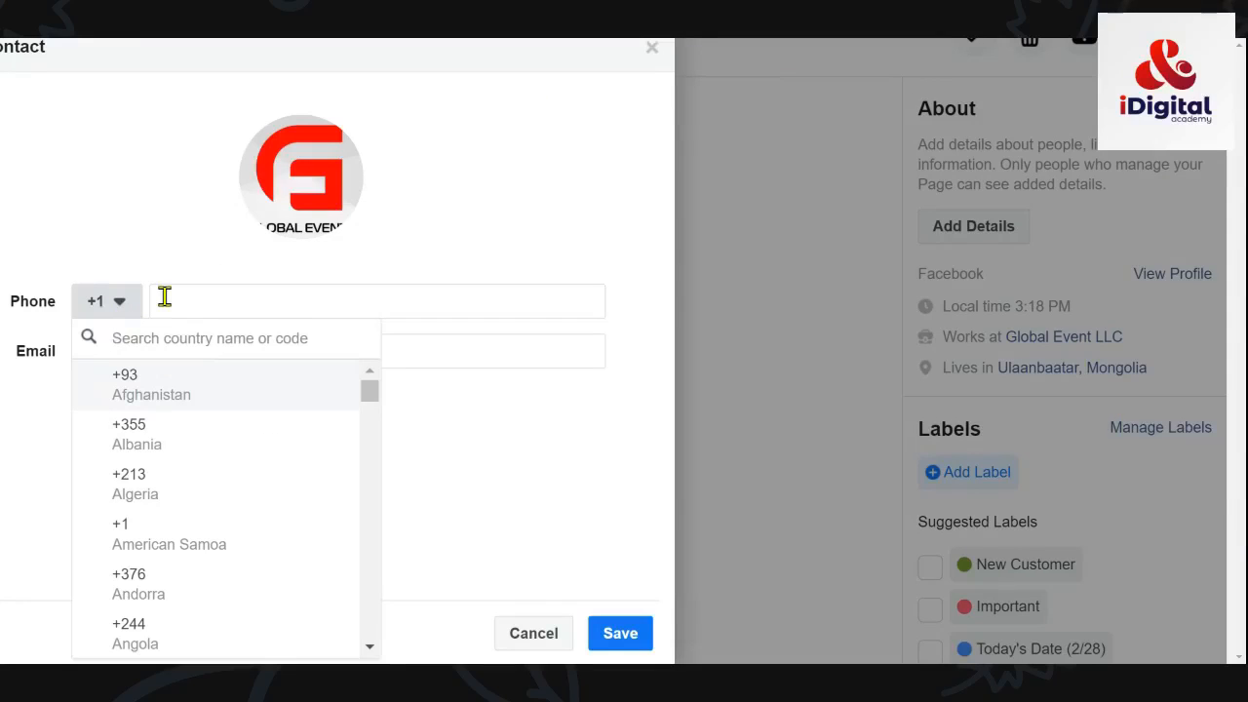
type("түиаүл")
key("BackSpace")
key("BackSpace")
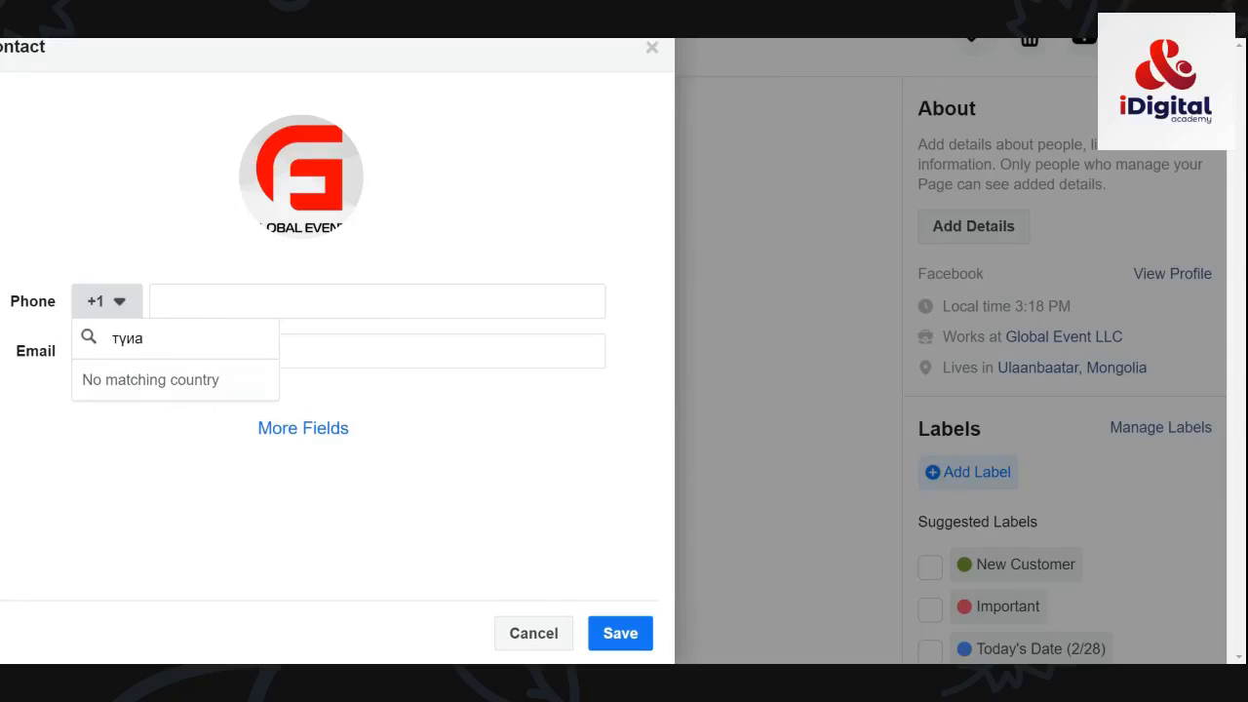
key("BackSpace")
key("BackSpace")
key("BackSpace")
key("BackSpace")
type("mongol")
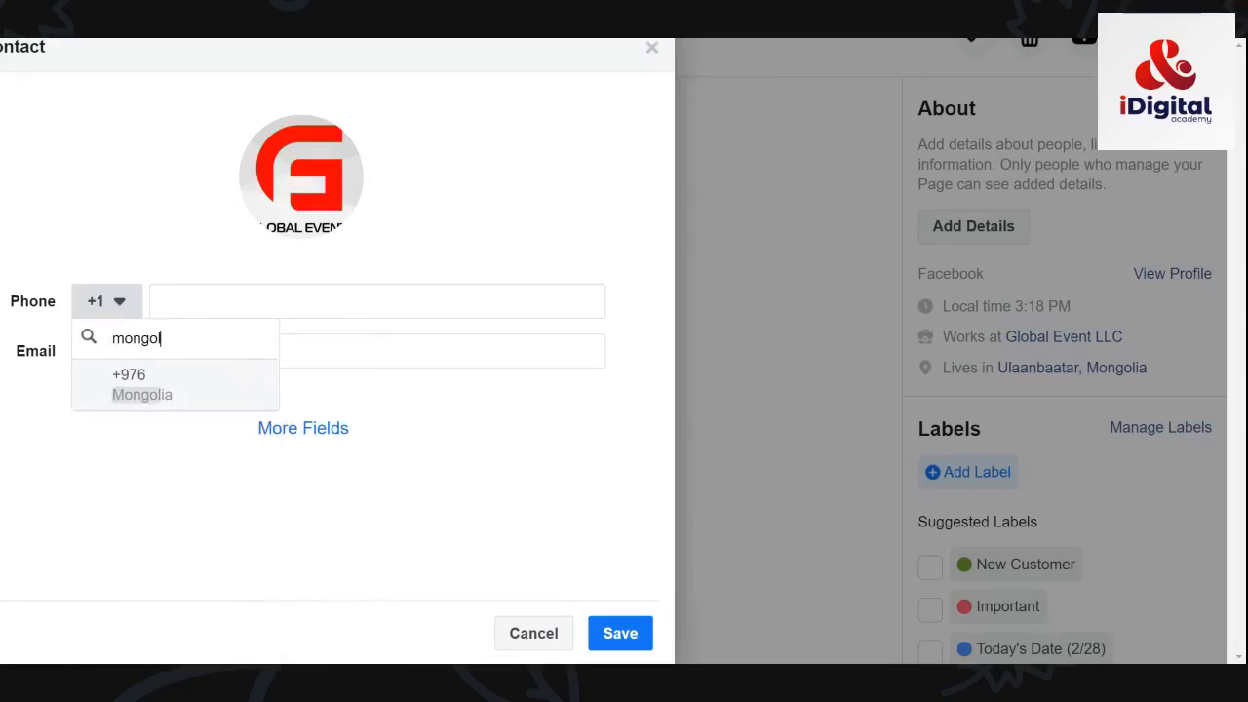
type("ia")
left_click(161, 352)
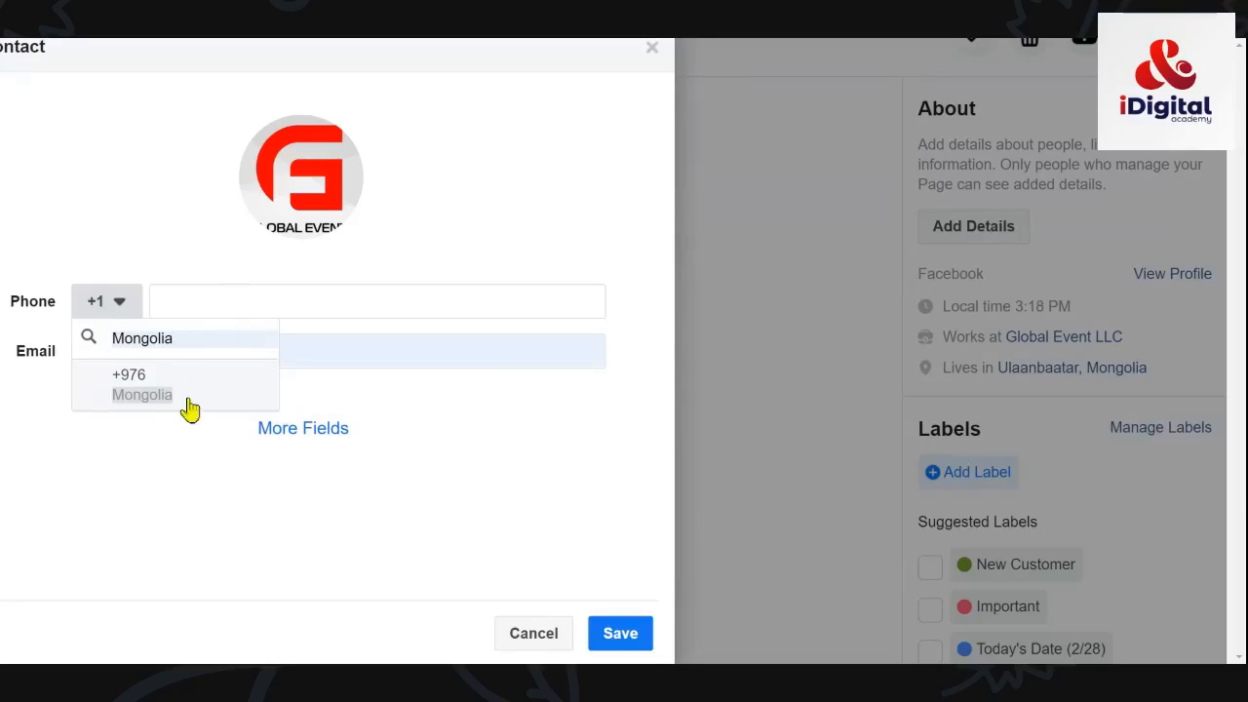
left_click(159, 489)
left_click(125, 310)
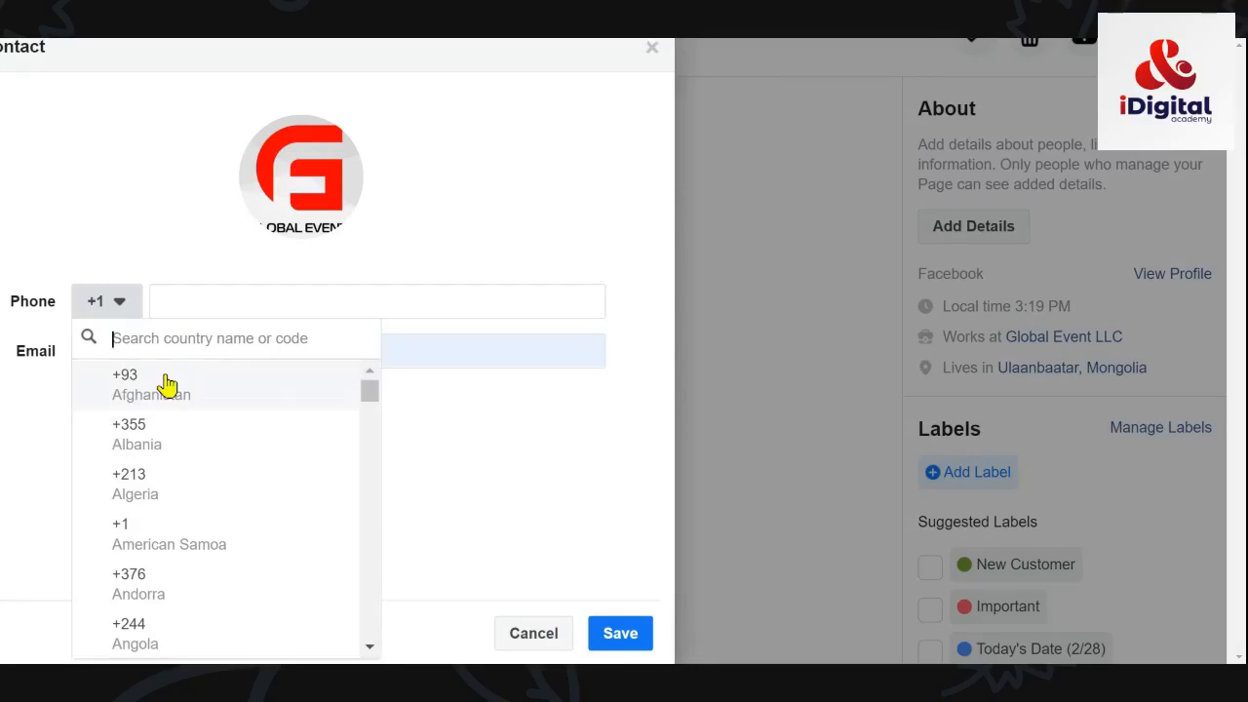
type("Mongolia")
left_click(169, 385)
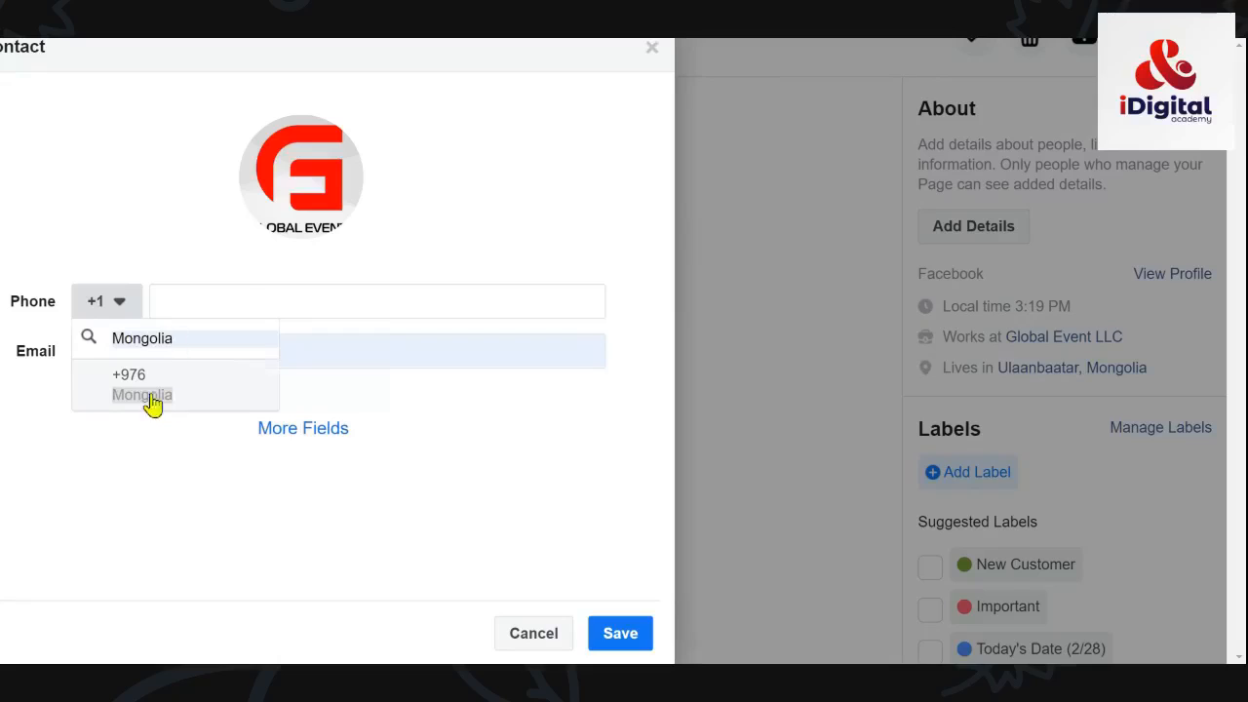
left_click(153, 400)
Step: Enter the contact's phone number and expand the extra Birthday and address fields
left_click(219, 305)
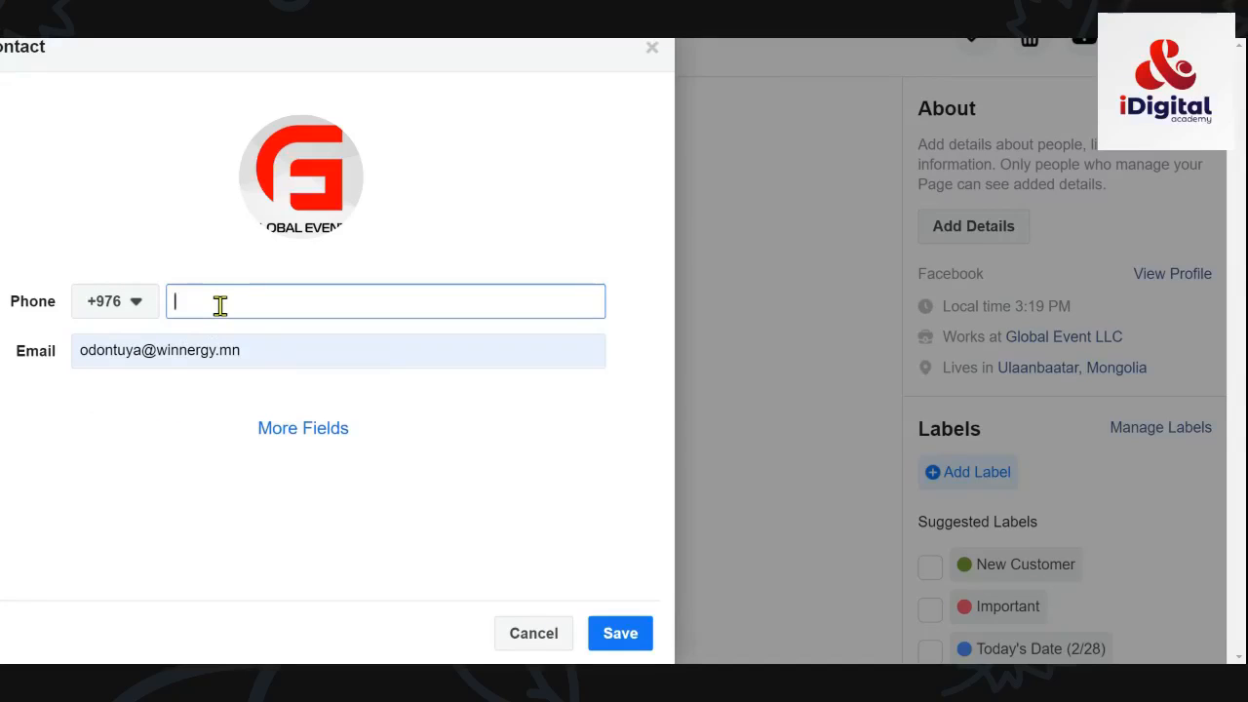
left_click(312, 432)
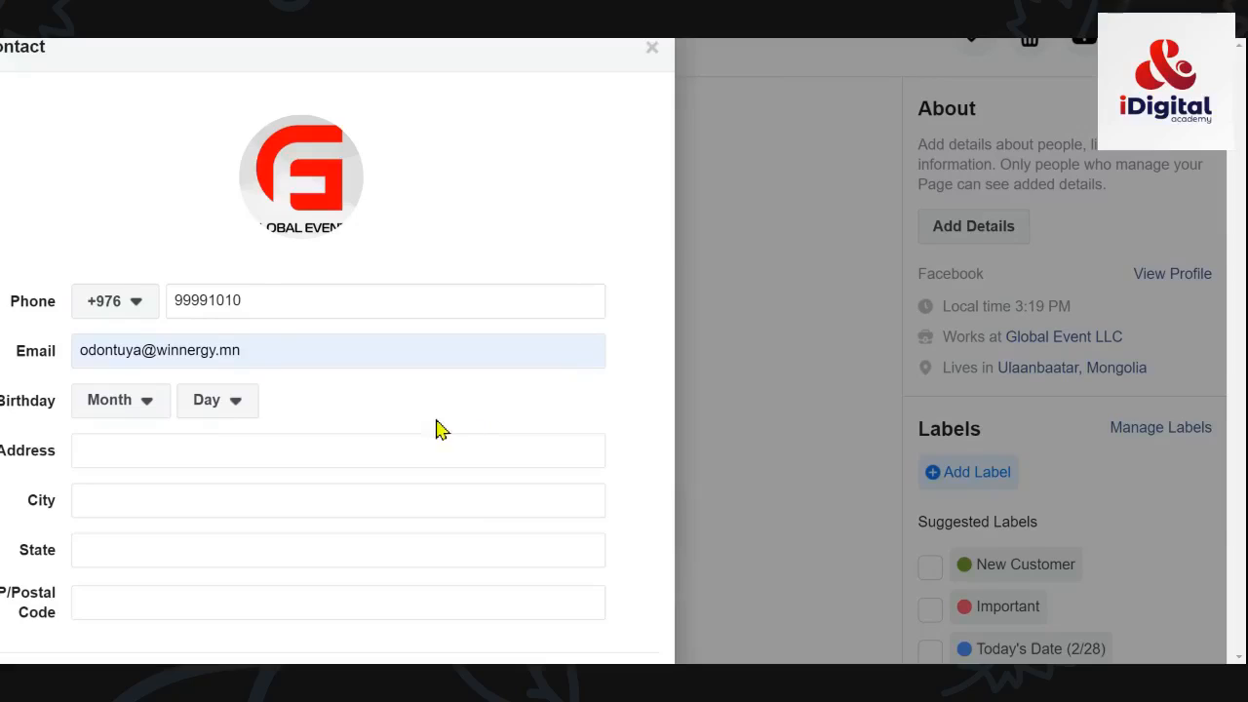
scroll(438, 426, "left", 3)
scroll(438, 426, "down", 3)
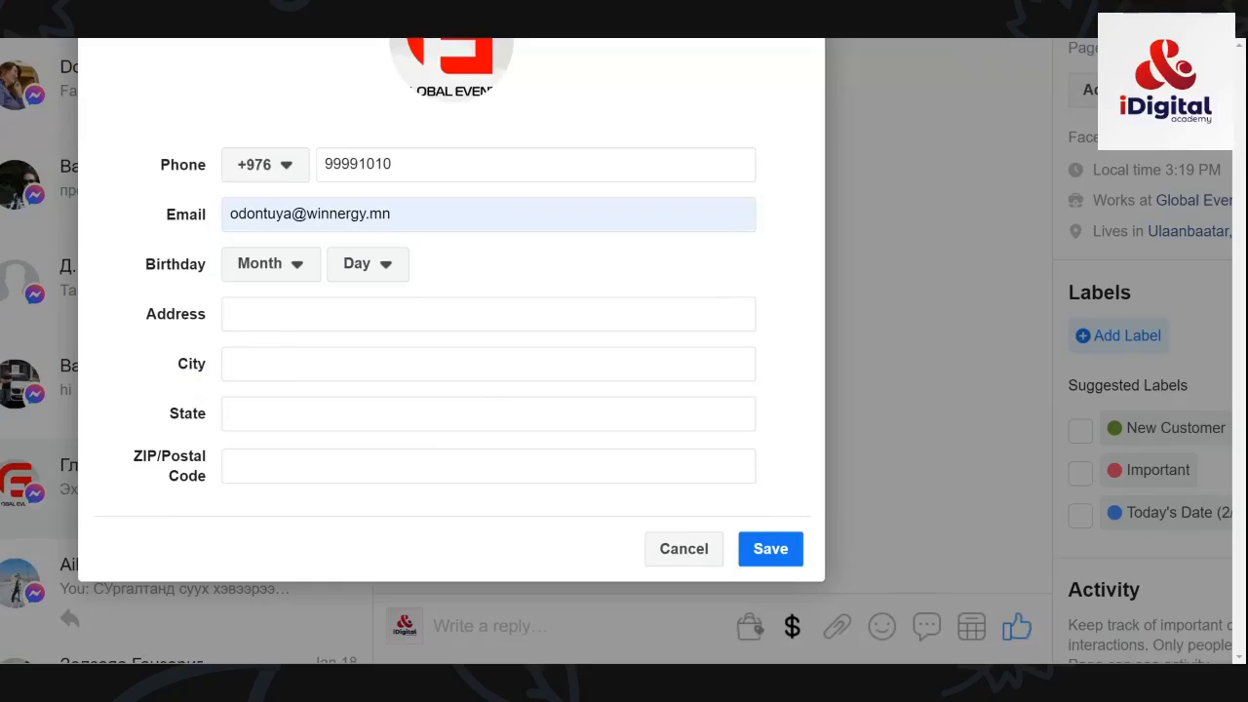
Step: Save the contact's phone and e-mail and confirm them under Added Details
left_click(769, 553)
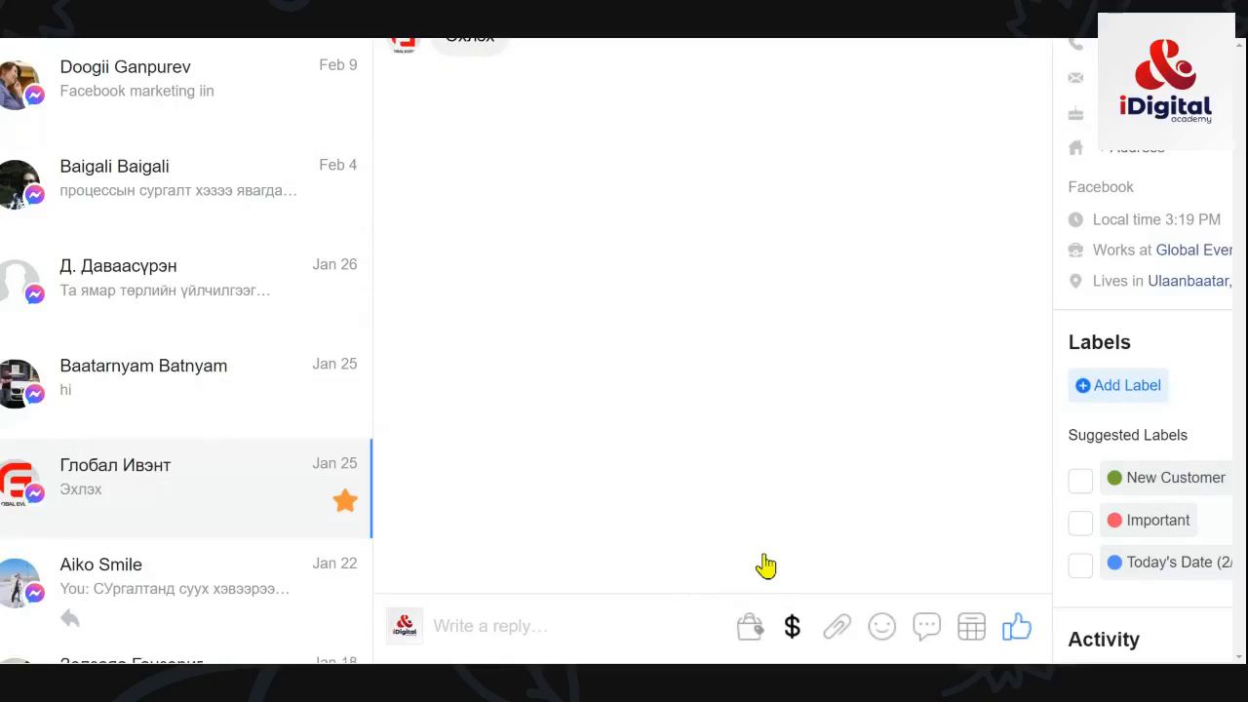
scroll(766, 567, "right", 2)
scroll(612, 355, "up", 3)
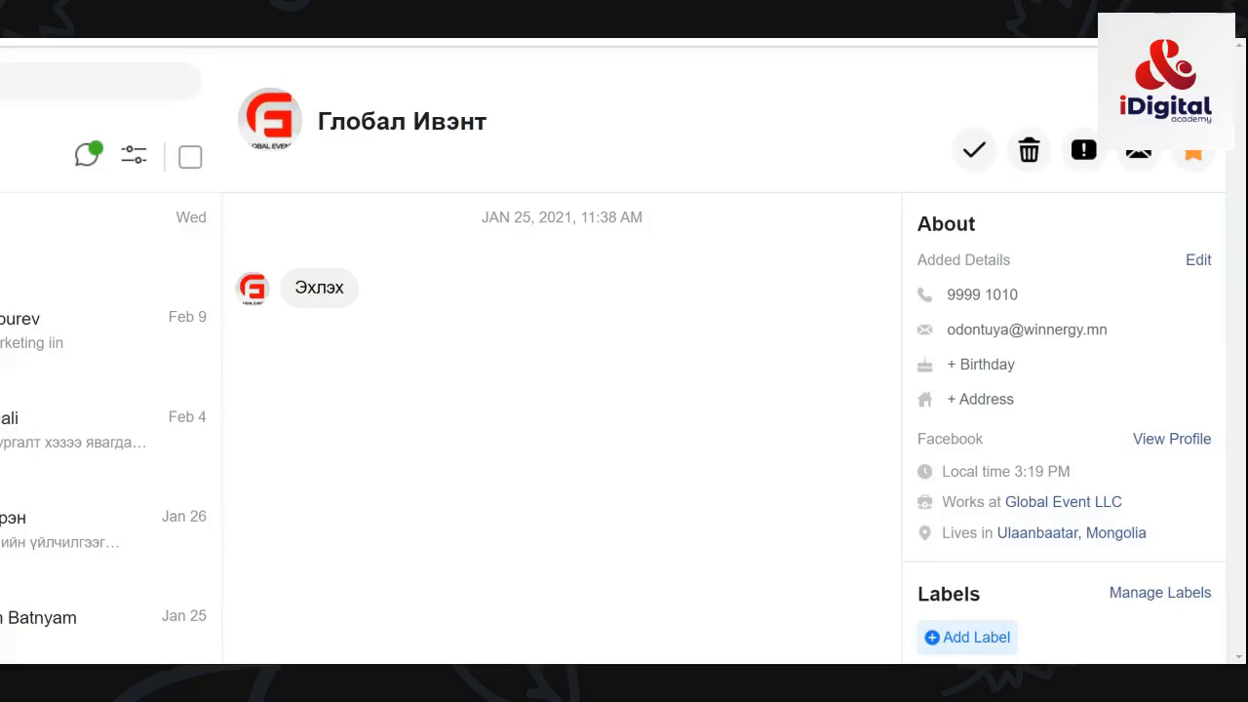
scroll(799, 217, "down", 3)
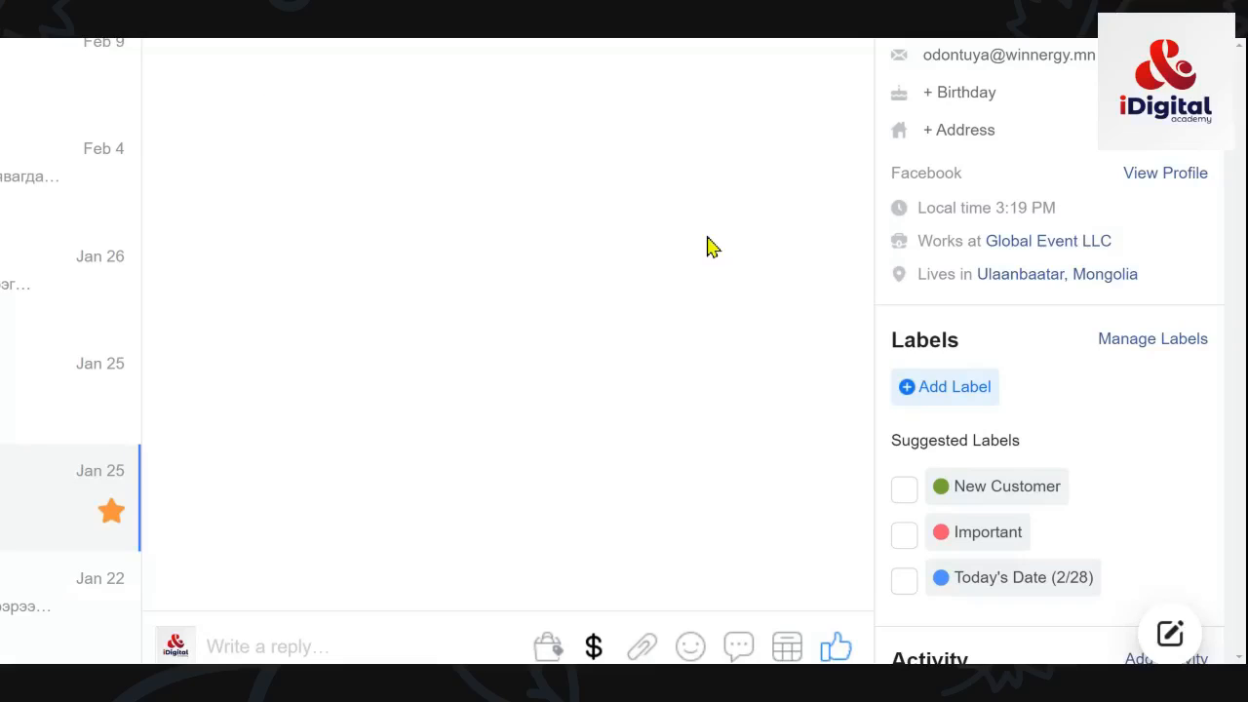
Step: Open Manage Labels from the contact's label options
left_click(921, 390)
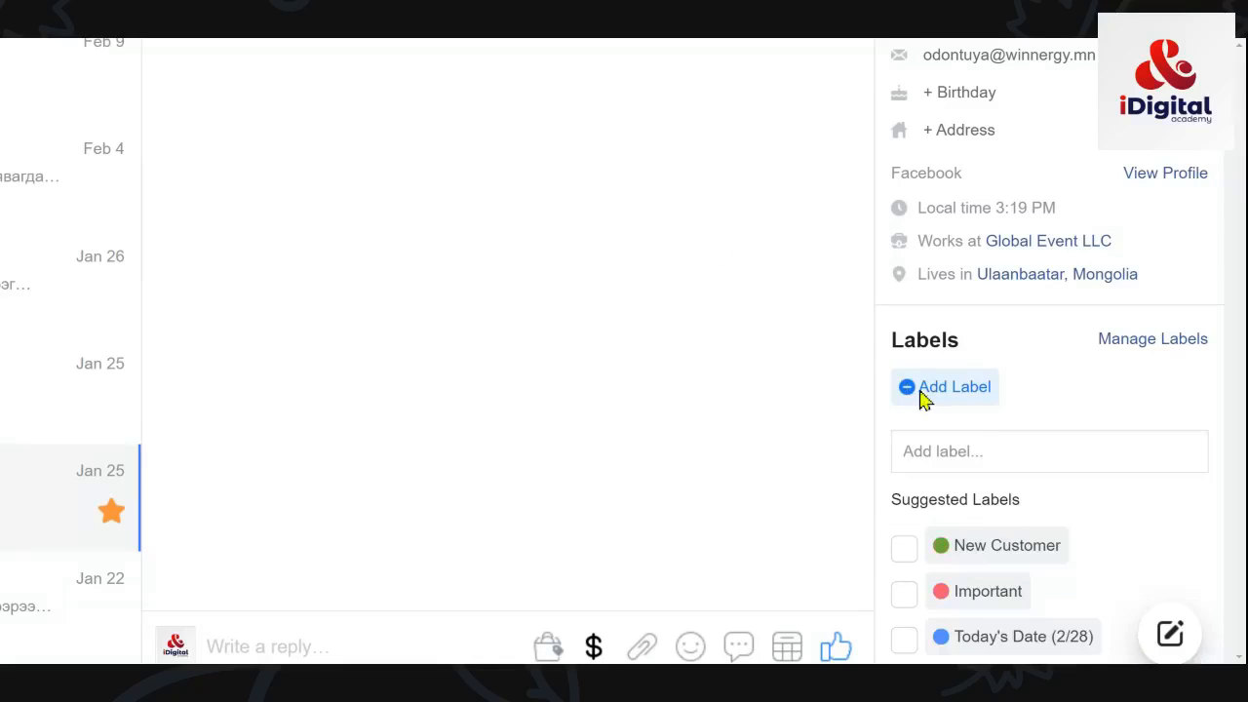
left_click(1157, 340)
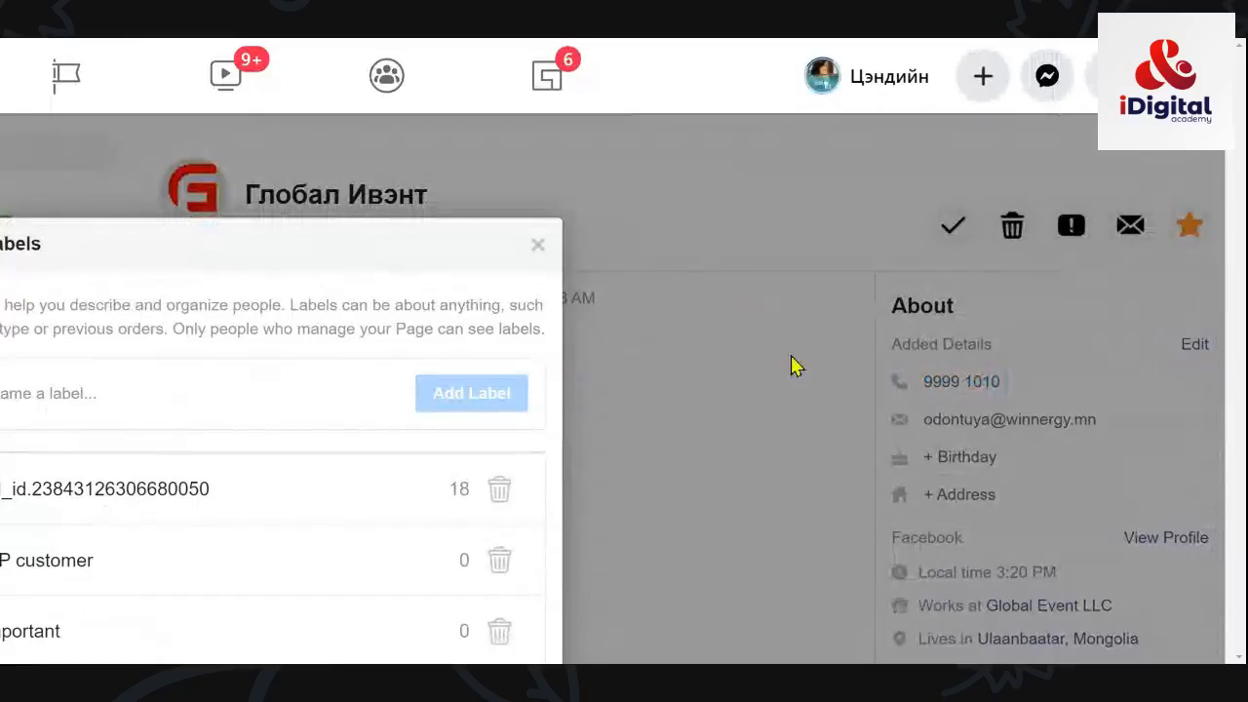
scroll(476, 557, "down", 3)
scroll(476, 558, "up", 3)
scroll(1059, 295, "down", 3)
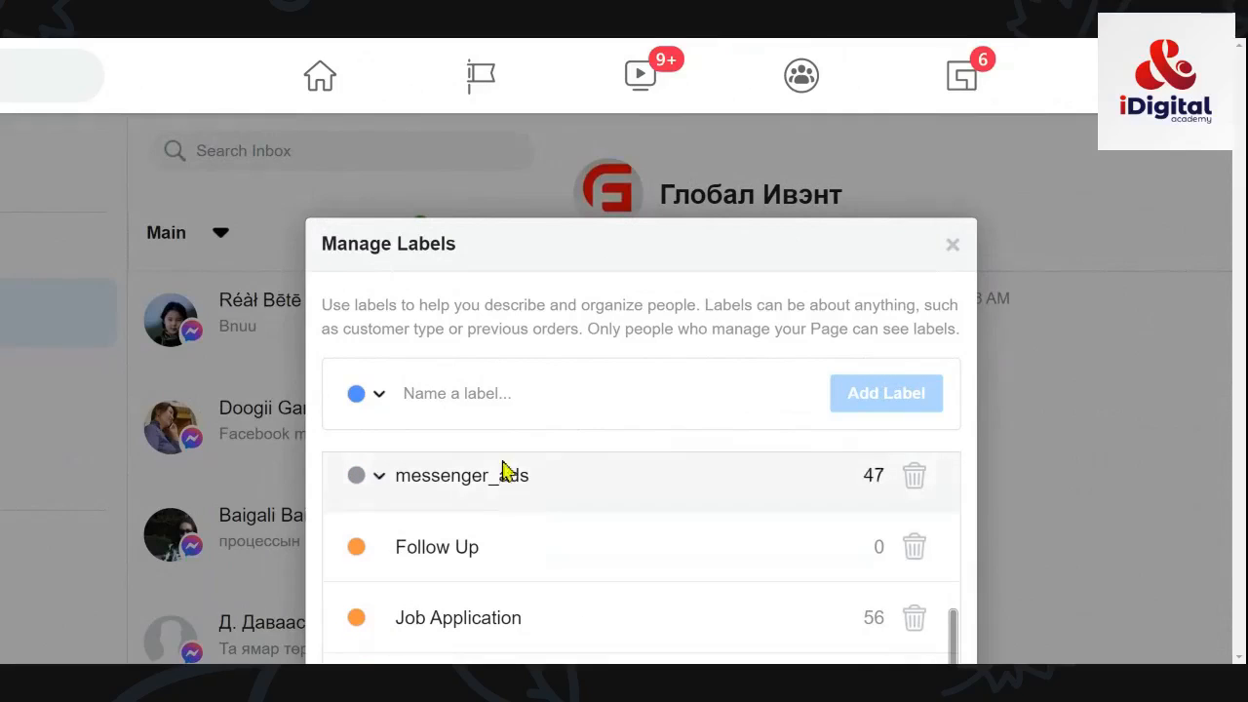
Step: Add a new 'Ajiliin bairnii zariin…' label to the Page's label list
left_click(490, 393)
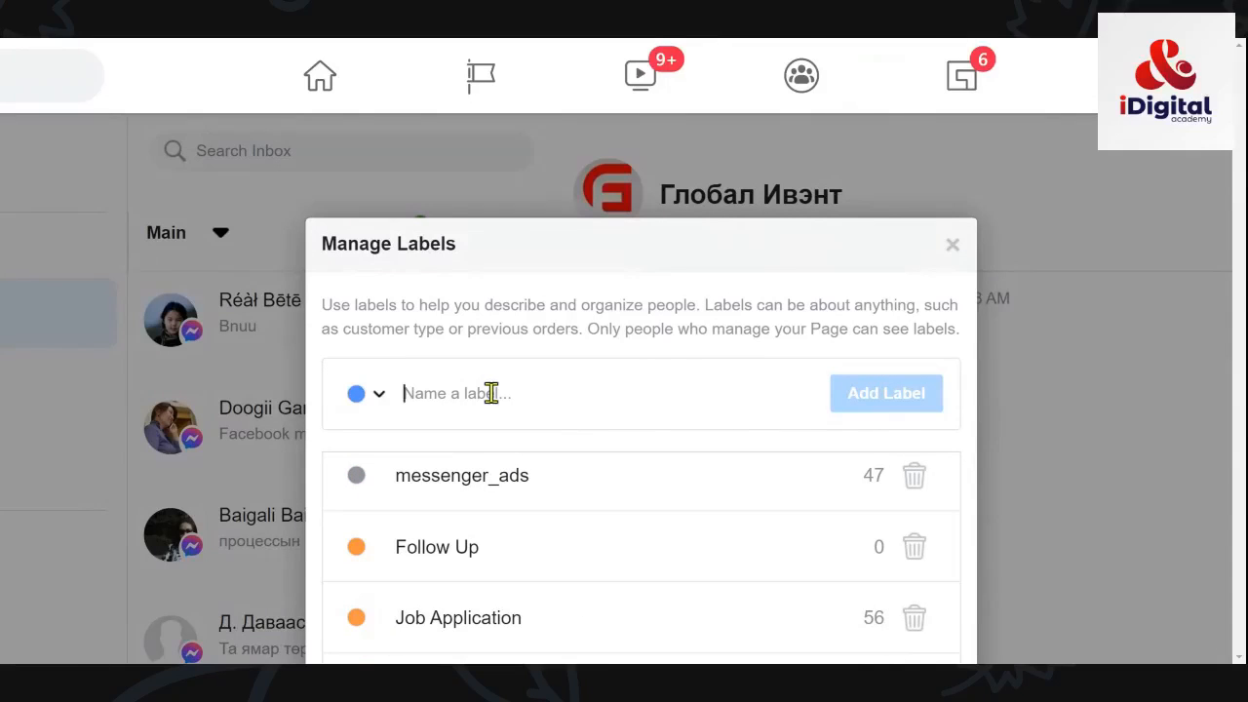
type("Ajiliin bairnii z")
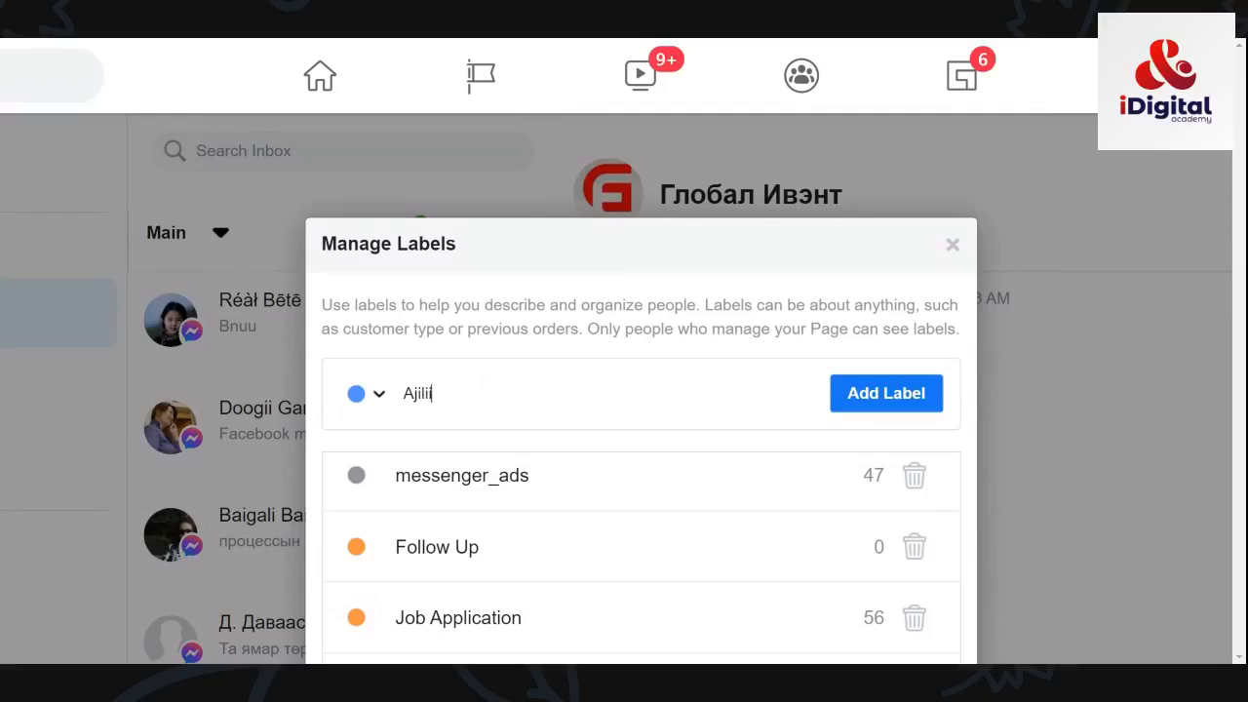
type("ariin da")
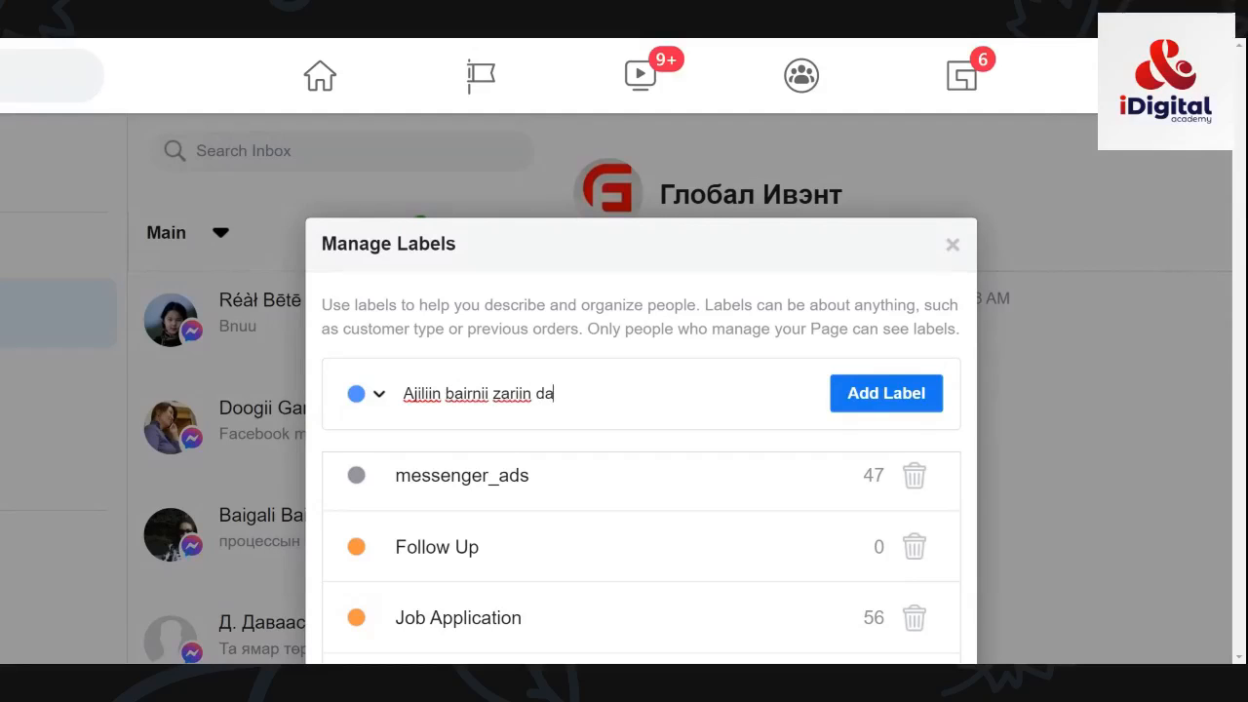
key("BackSpace")
type("d")
key("BackSpace")
key("BackSpace")
type("ho")
key("BackSpace")
key("BackSpace")
key("BackSpace")
key("Return")
scroll(777, 480, "down", 1)
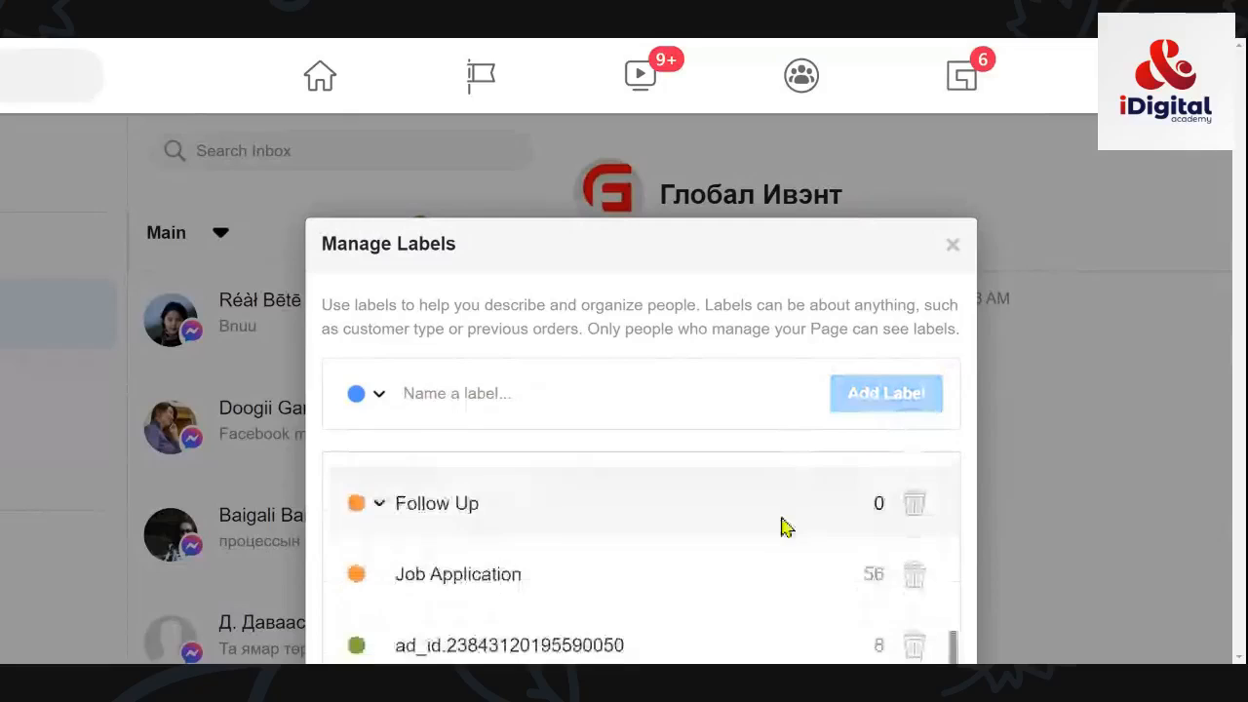
scroll(902, 471, "down", 4)
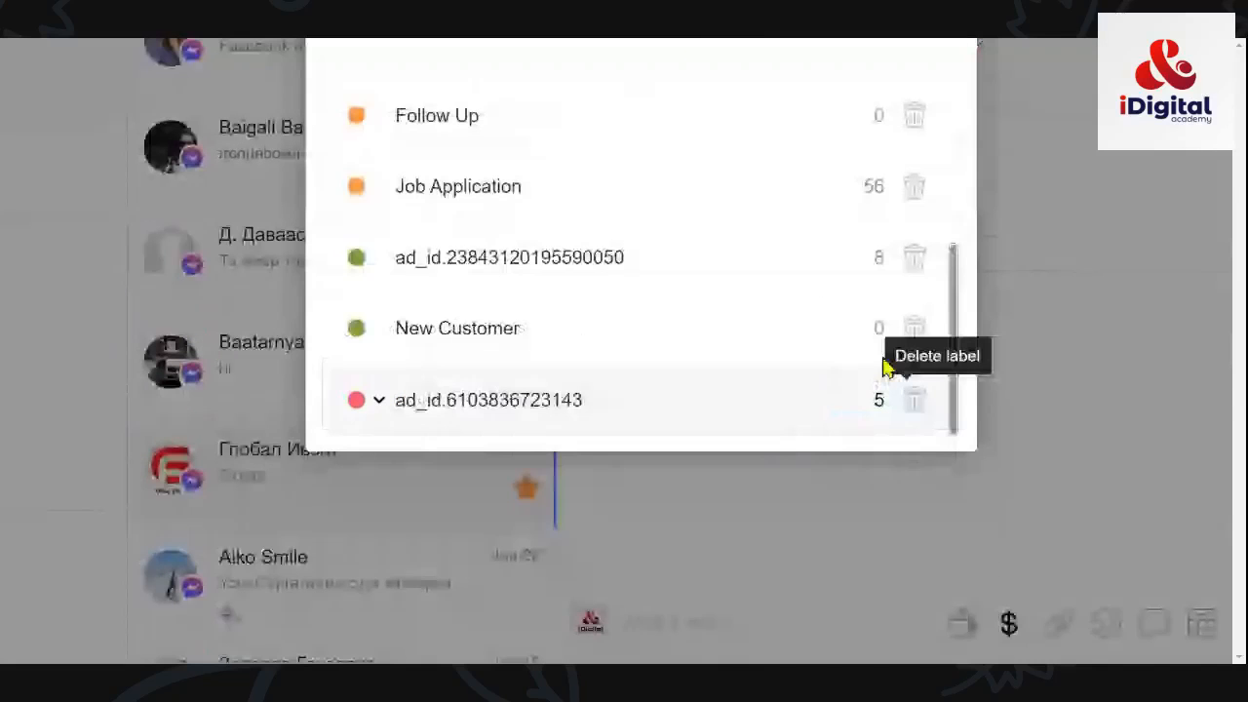
scroll(878, 363, "up", 3)
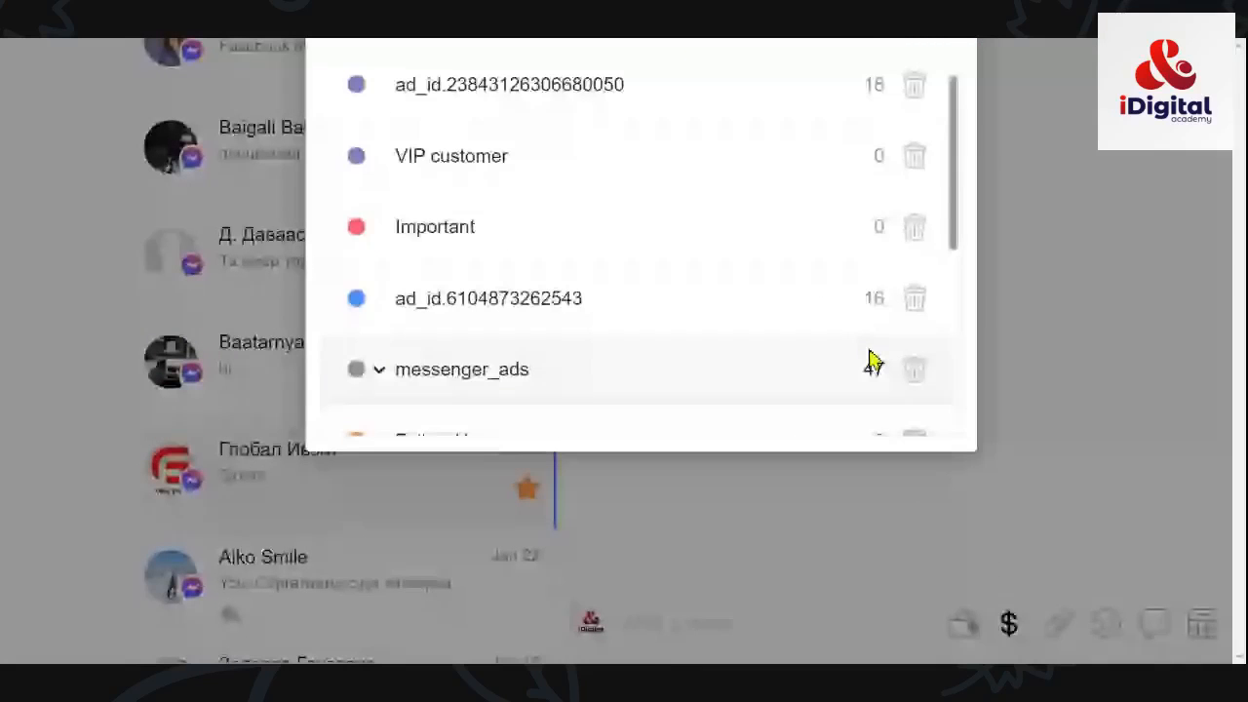
scroll(873, 361, "up", 1)
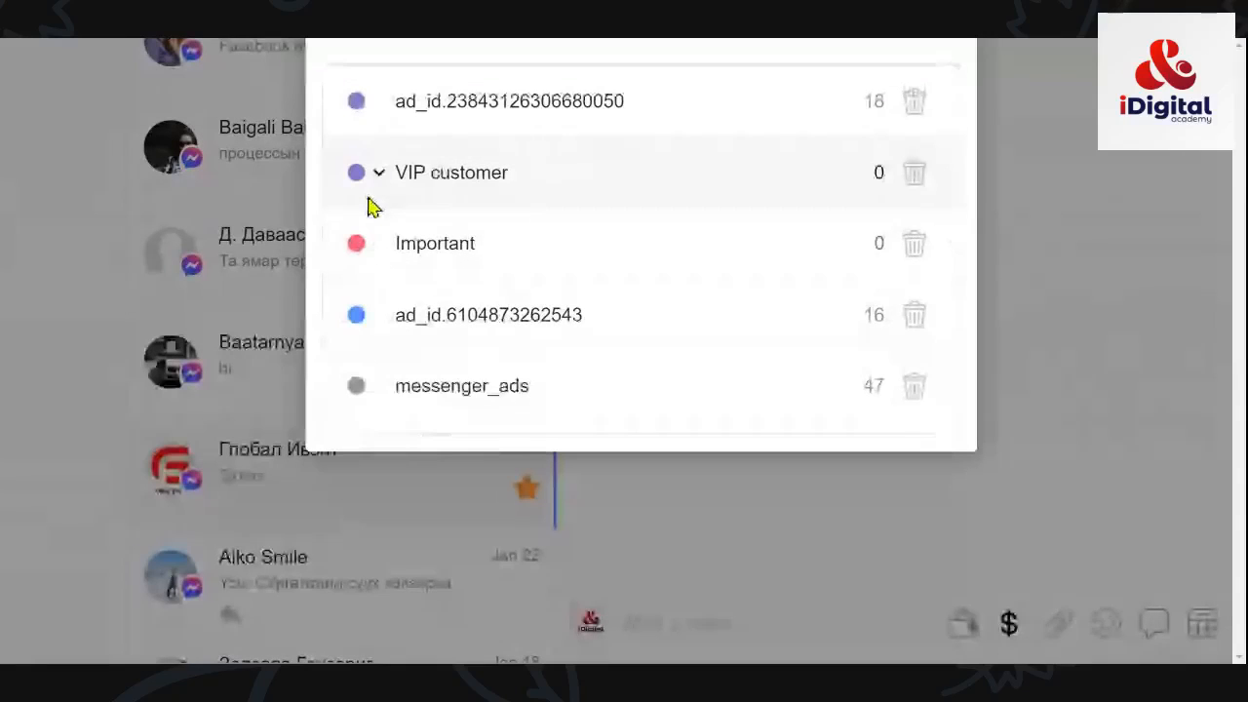
scroll(1095, 172, "up", 1)
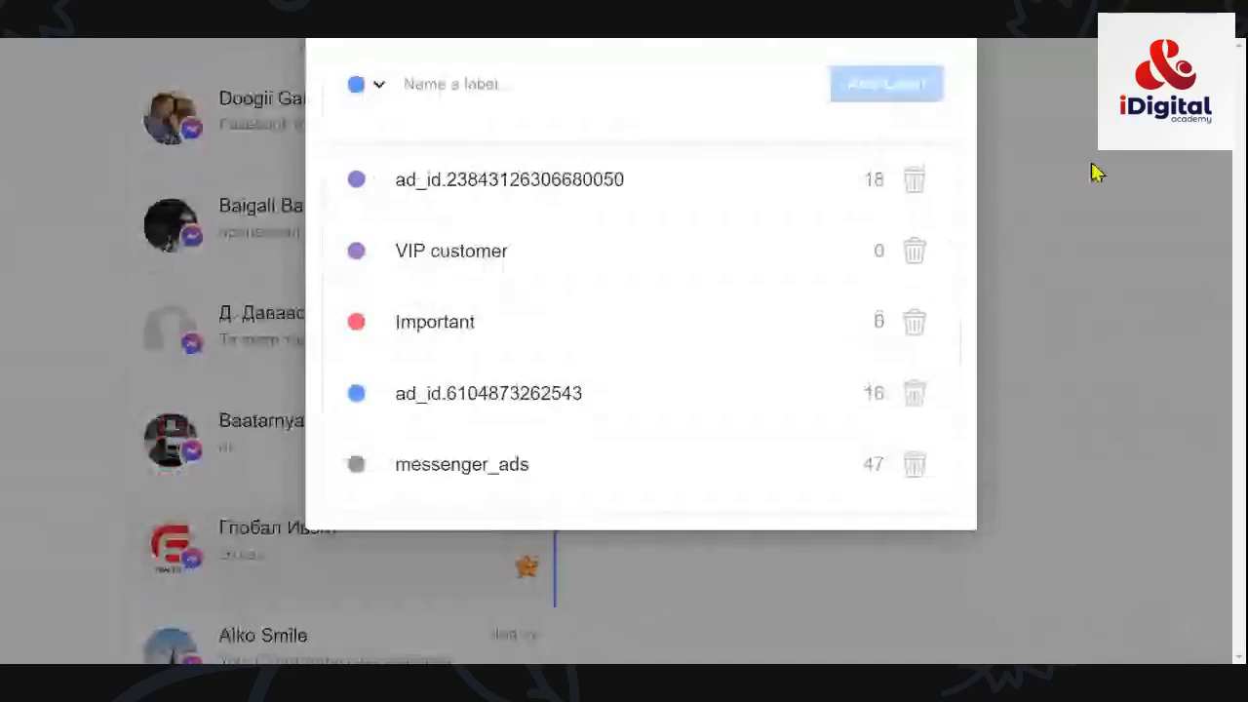
Step: Close Manage Labels and tag the contact with the suggested Important label
left_click(1095, 172)
scroll(769, 584, "up", 3)
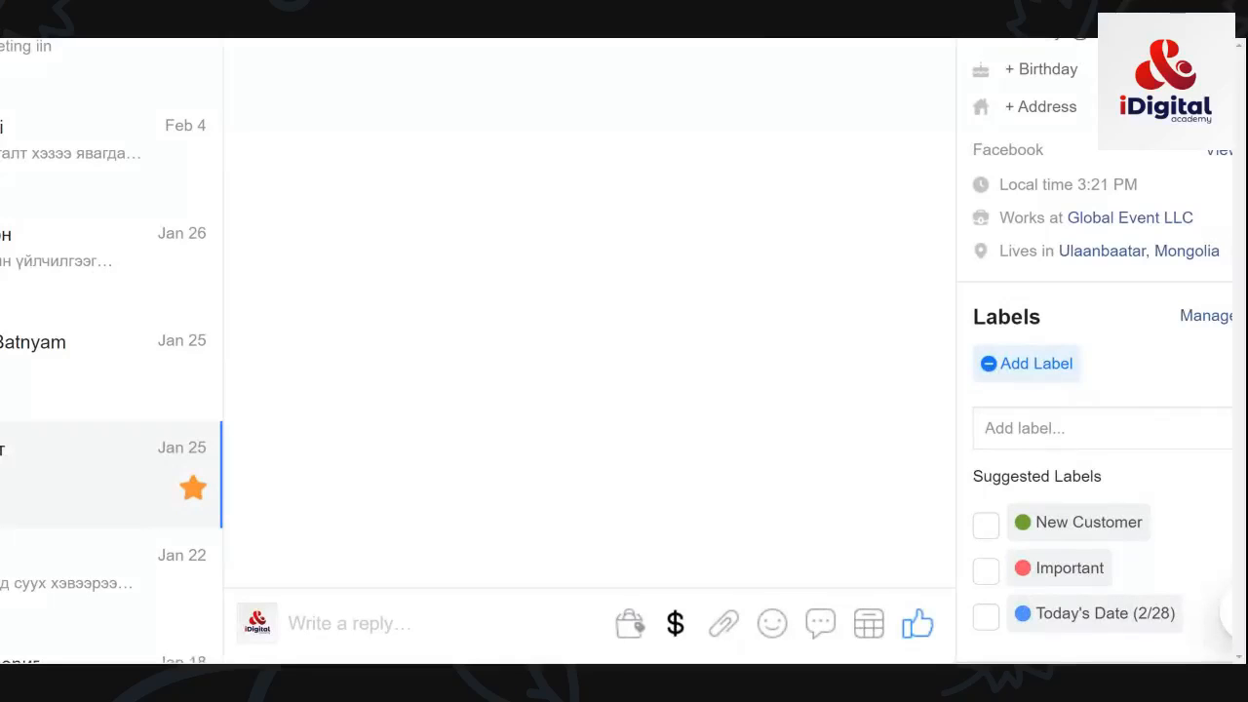
left_click(986, 576)
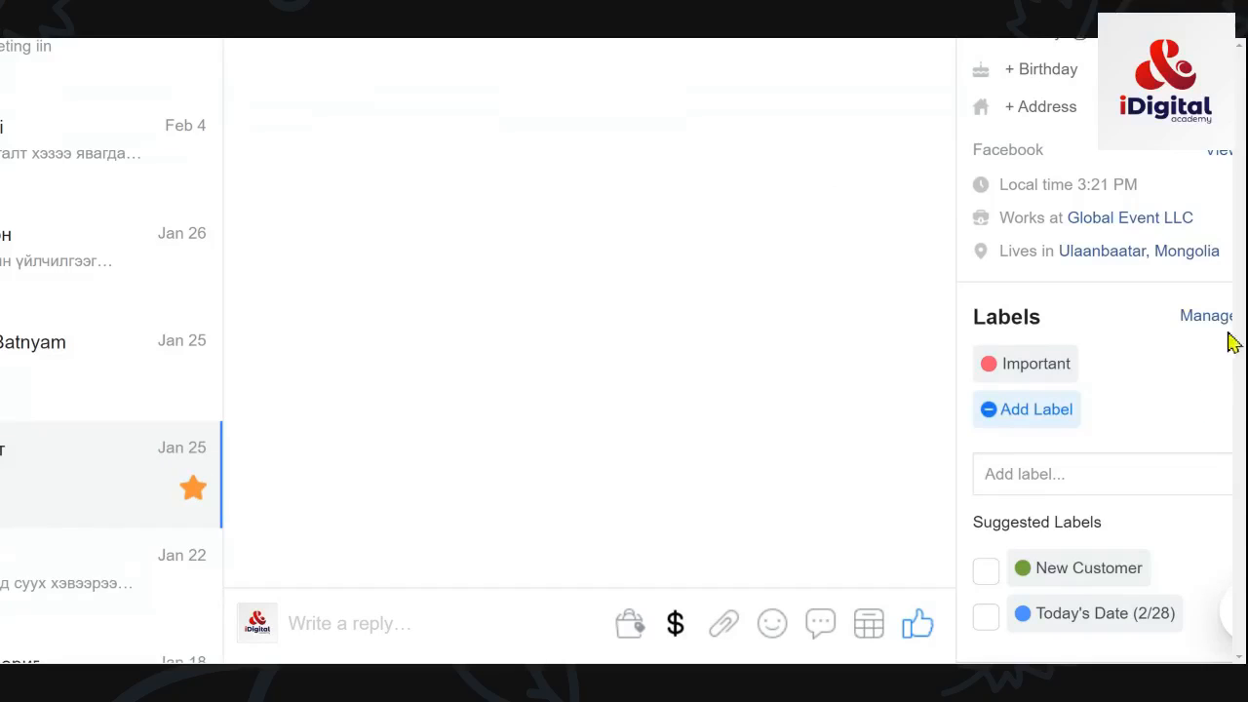
scroll(1230, 351, "down", 3)
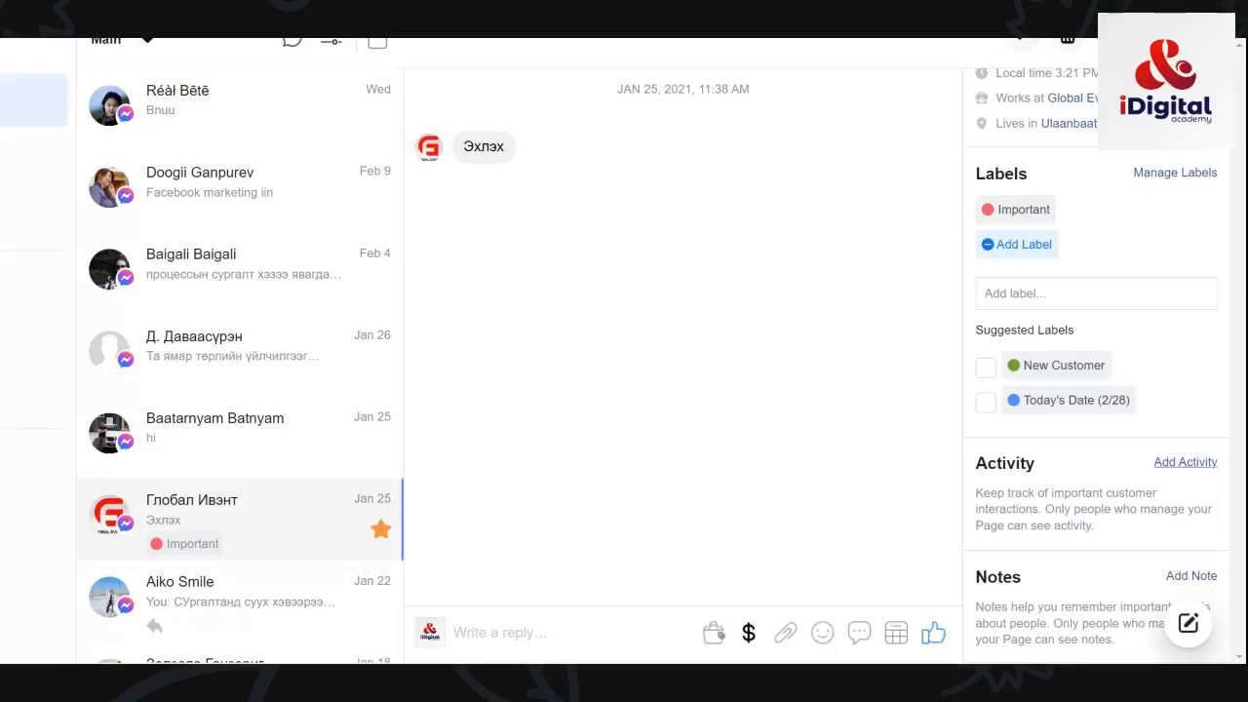
Step: Log a Payment Received activity for the contact, which adds the Paid label
left_click(1185, 464)
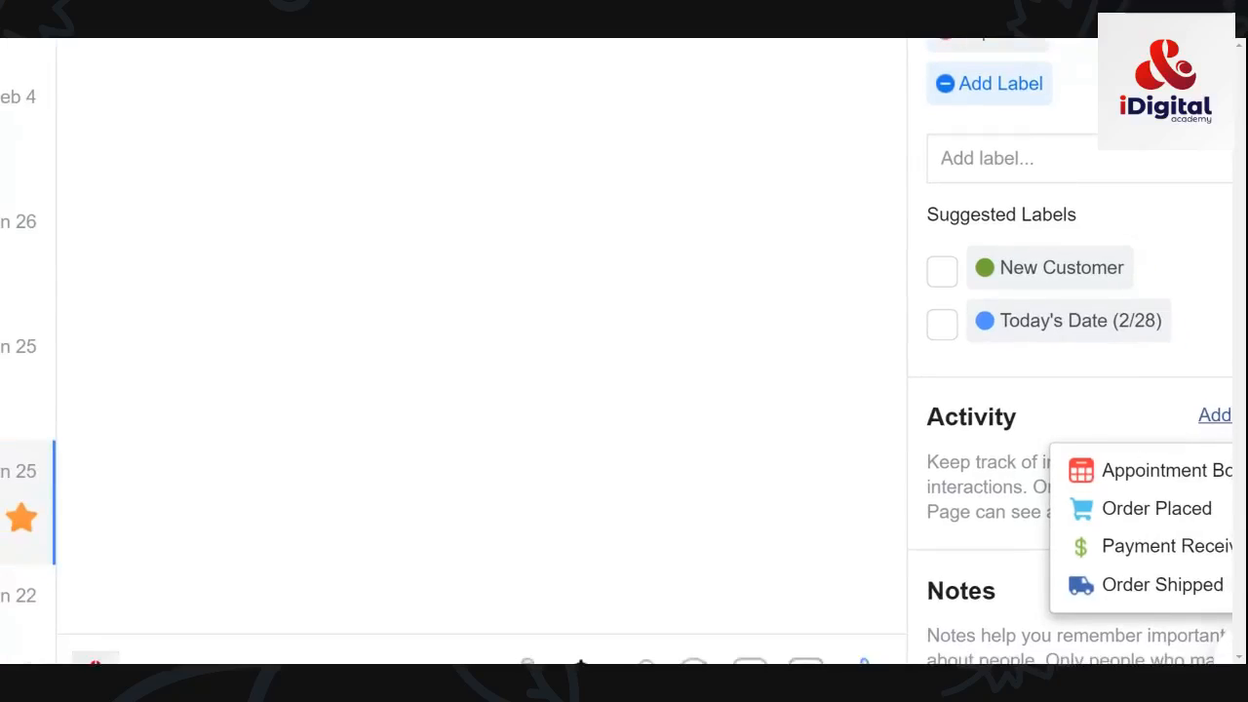
left_click(1219, 416)
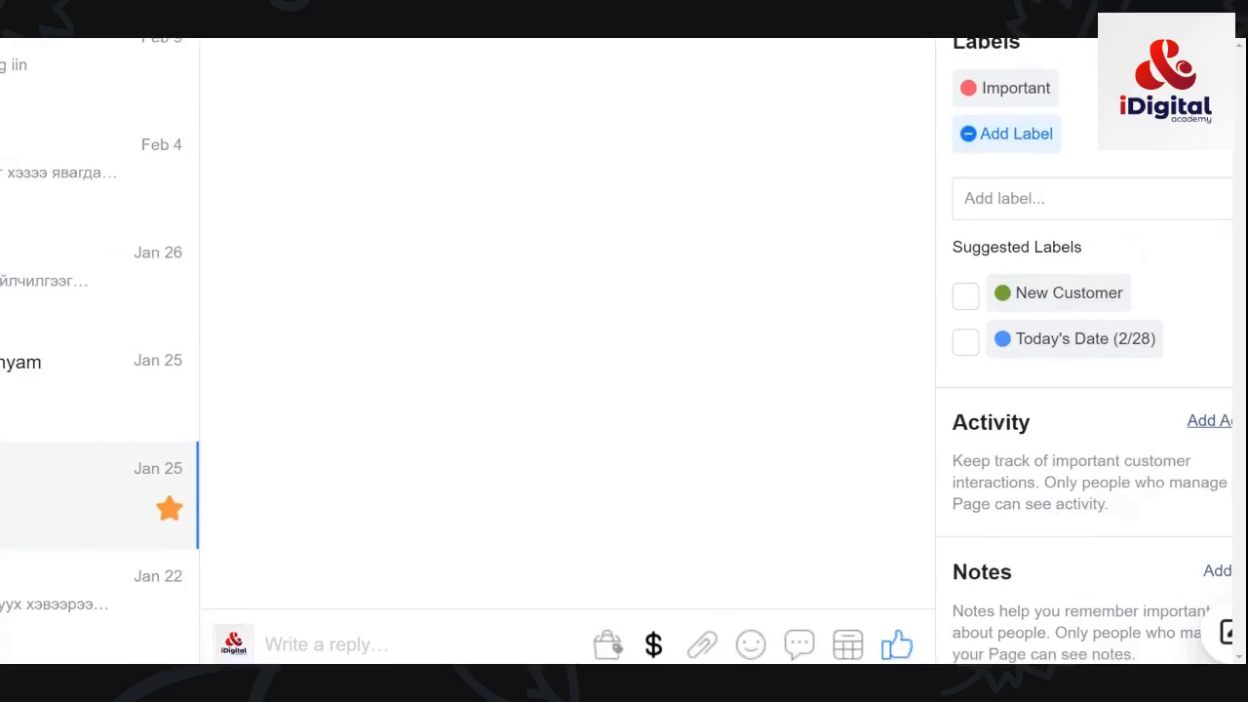
left_click(1210, 427)
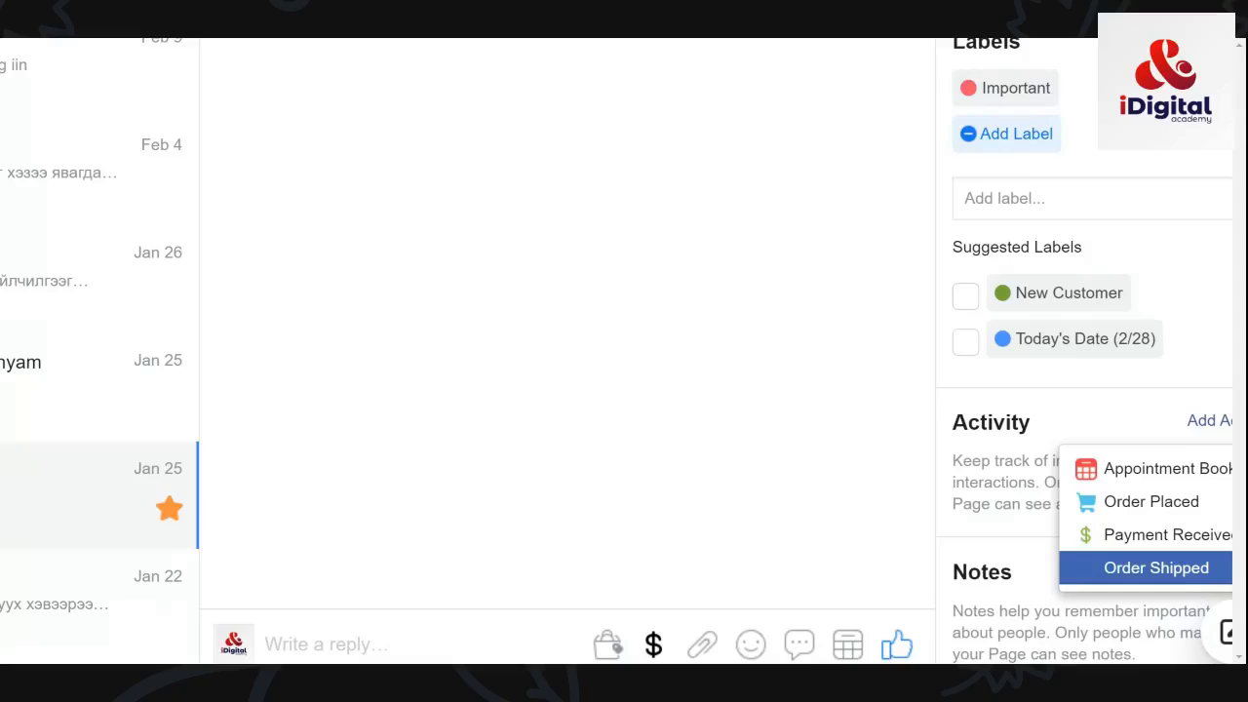
left_click(1135, 532)
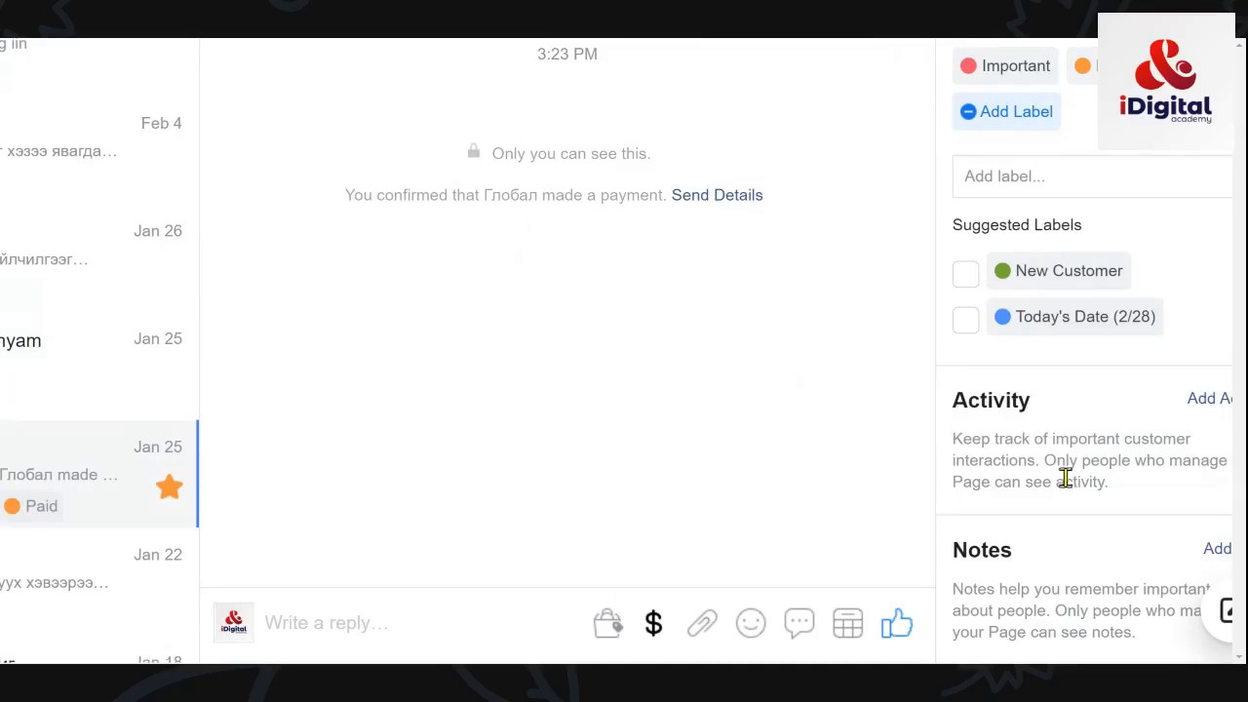
scroll(1065, 477, "up", 1)
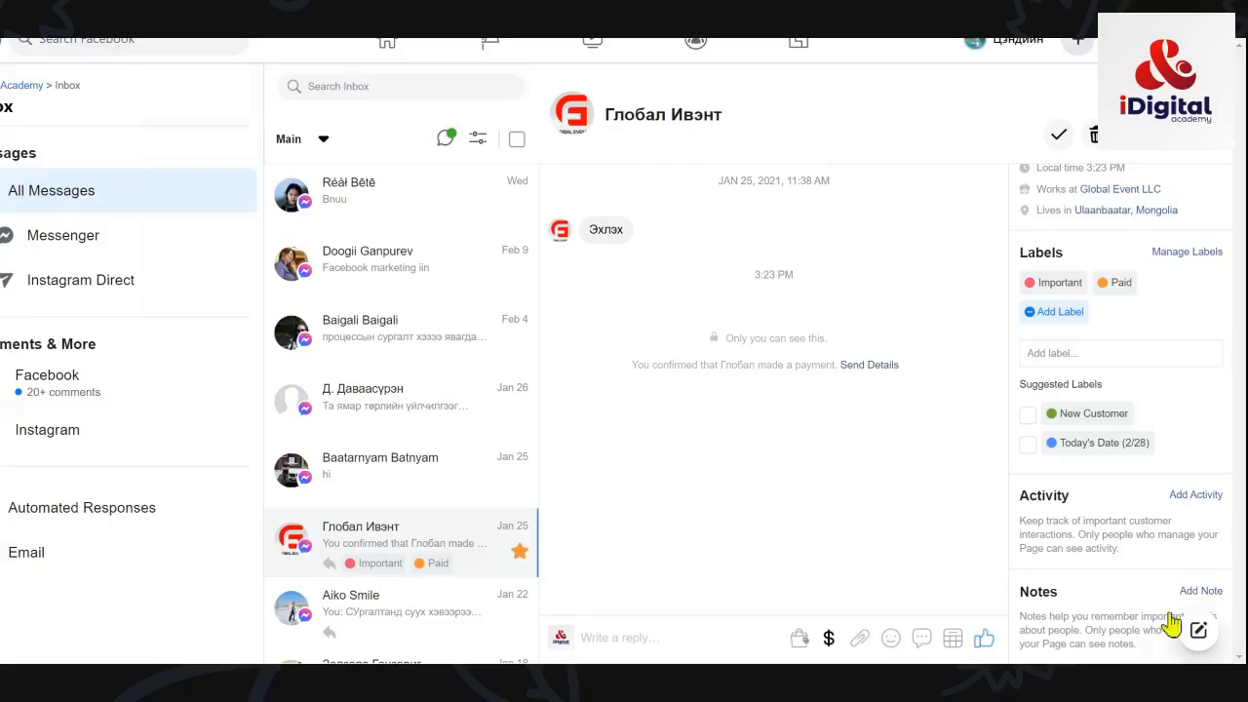
Step: Write and save a note: services on 02.28 and 03.01, payment balance outstanding
left_click(1198, 593)
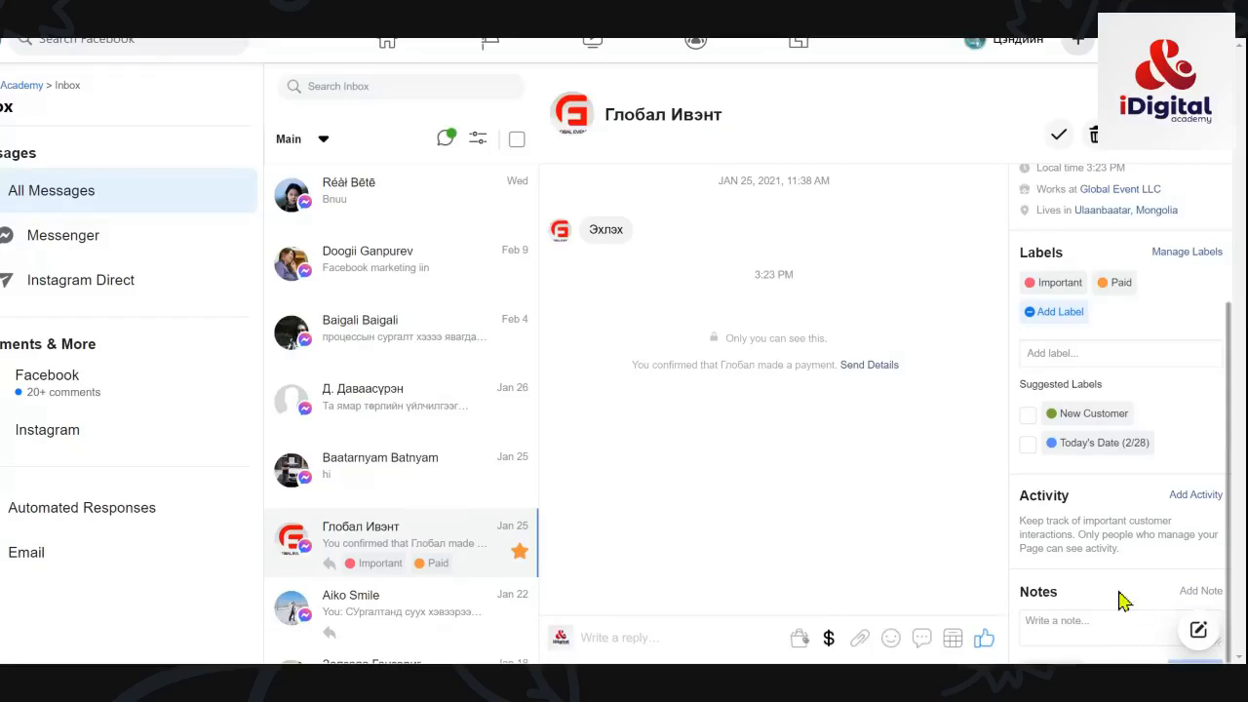
left_click(1049, 639)
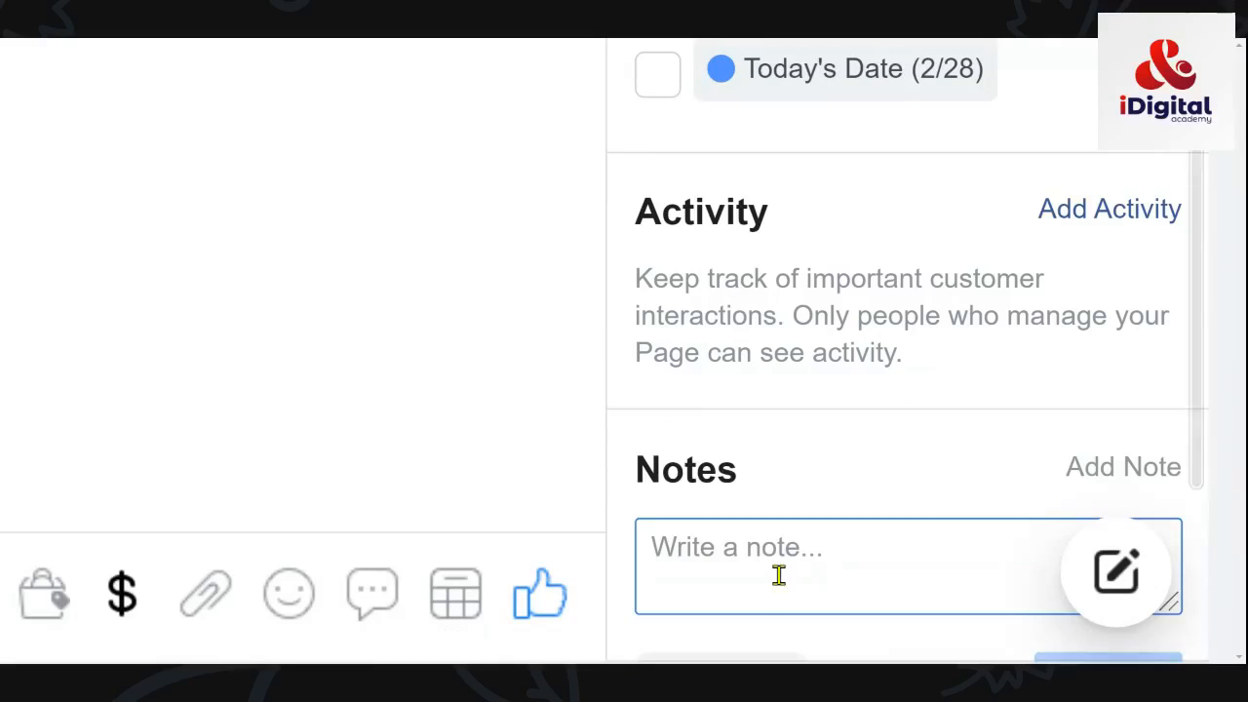
scroll(1037, 507, "down", 3)
scroll(867, 453, "up", 8)
scroll(827, 390, "down", 5)
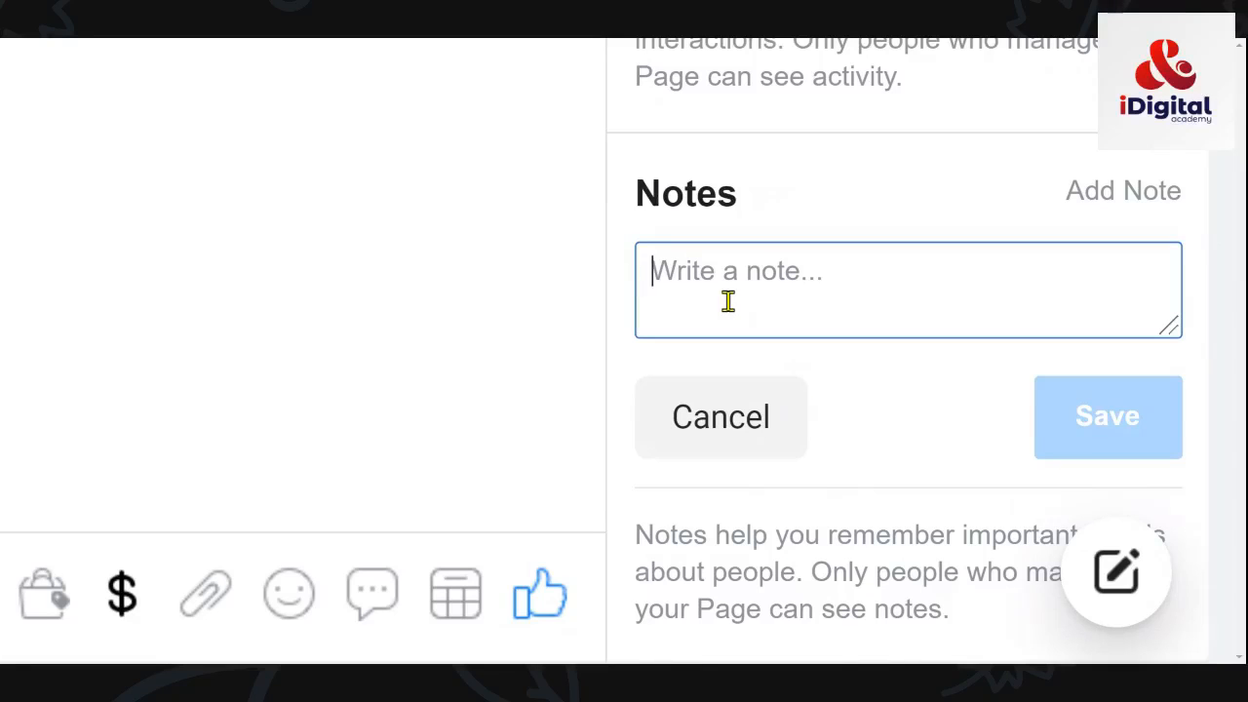
type("Bgyga")
key("BackSpace")
key("BackSpace")
key("BackSpace")
key("BackSpace")
key("BackSpace")
type("Манайхаас ")
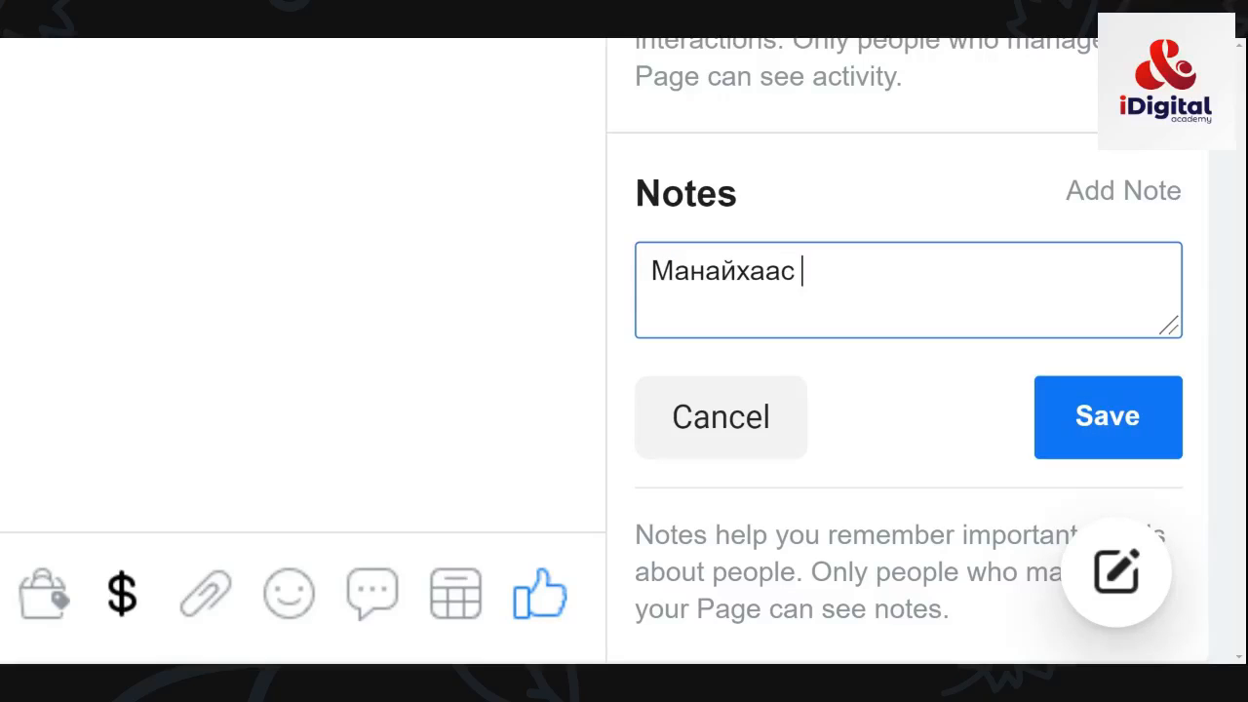
type("?")
key("BackSpace")
type("02.28ны өдөр ")
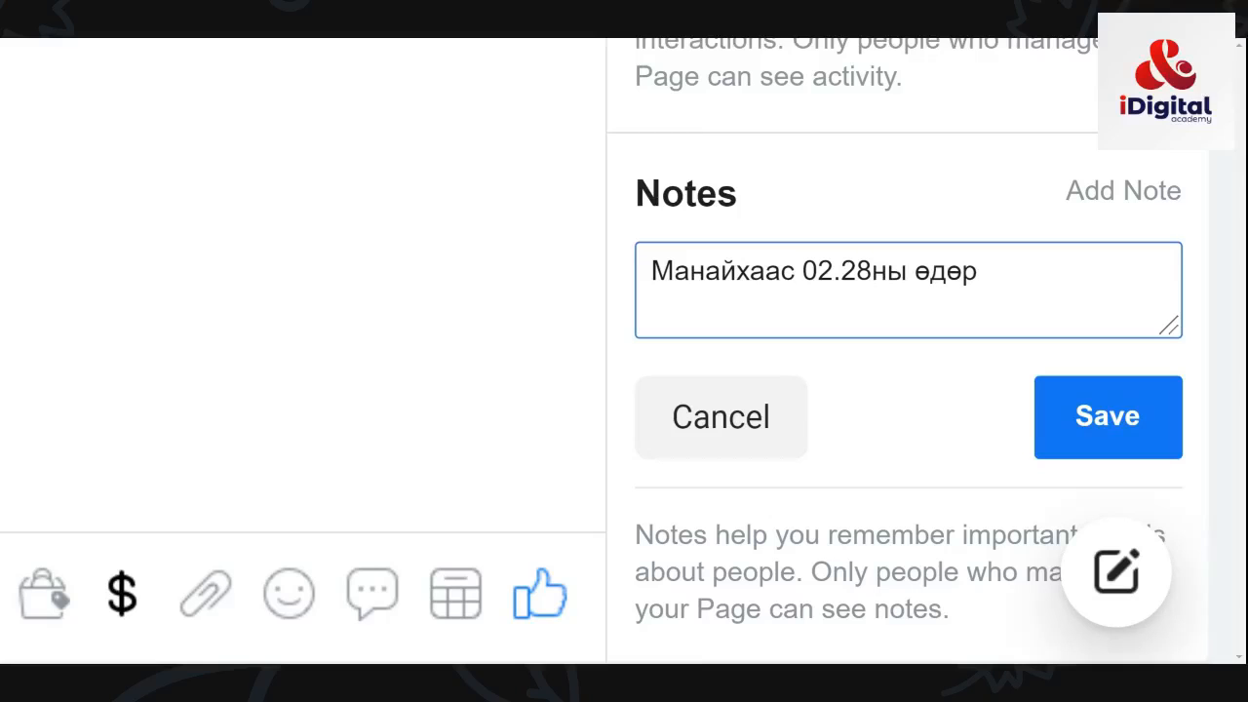
type("үйлчилгээ авсан. ")
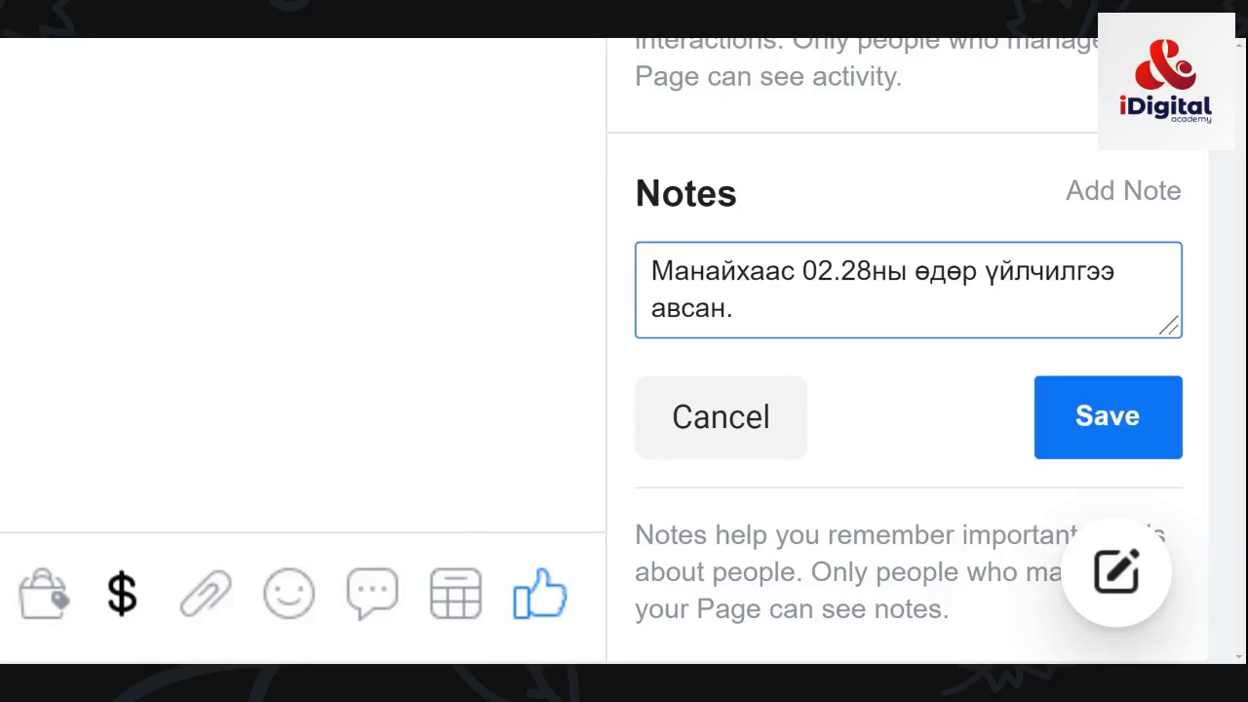
type("03")
type(".01")
type("эны")
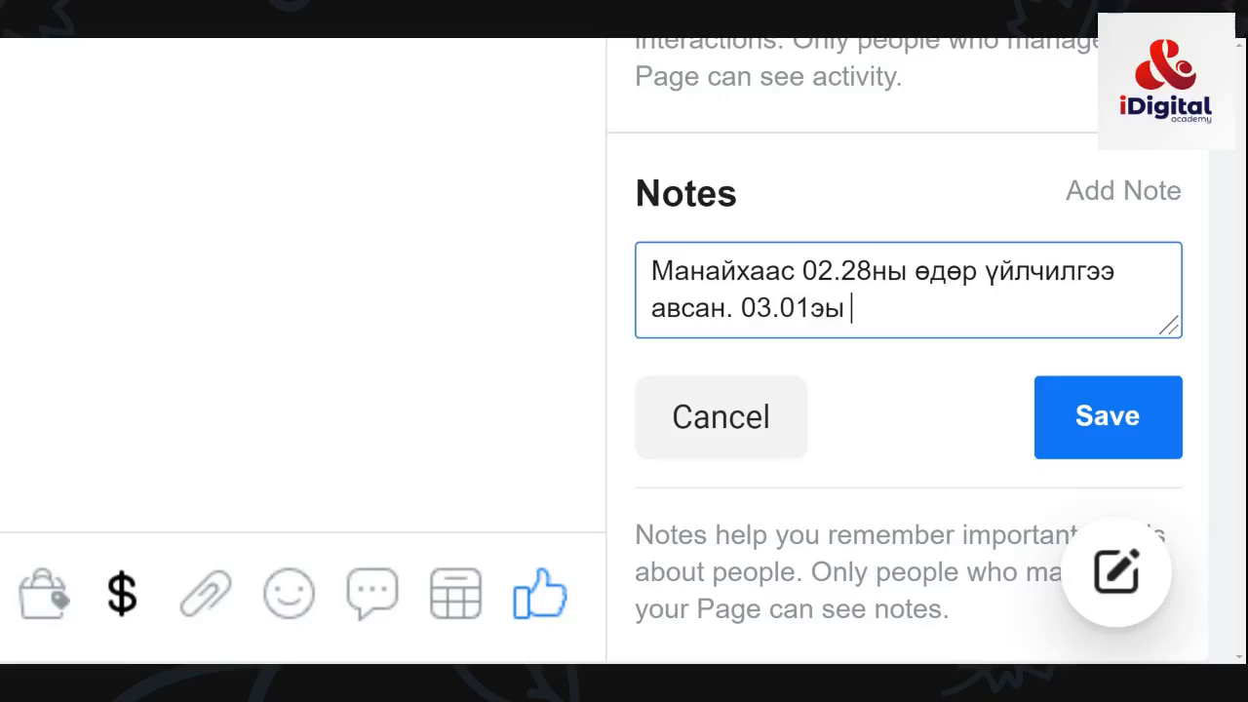
key("BackSpace")
key("BackSpace")
type("ны ")
type("өдөр")
type(" үйлчи")
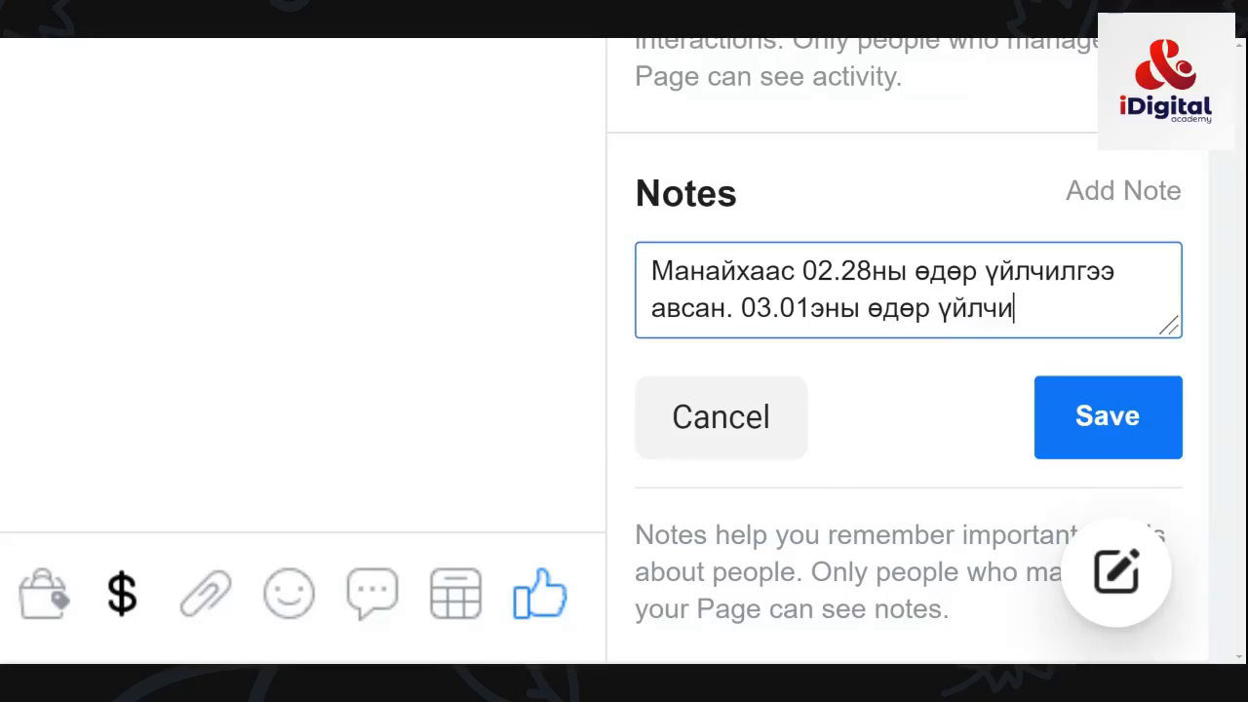
type("лгээ үзүүлсэ")
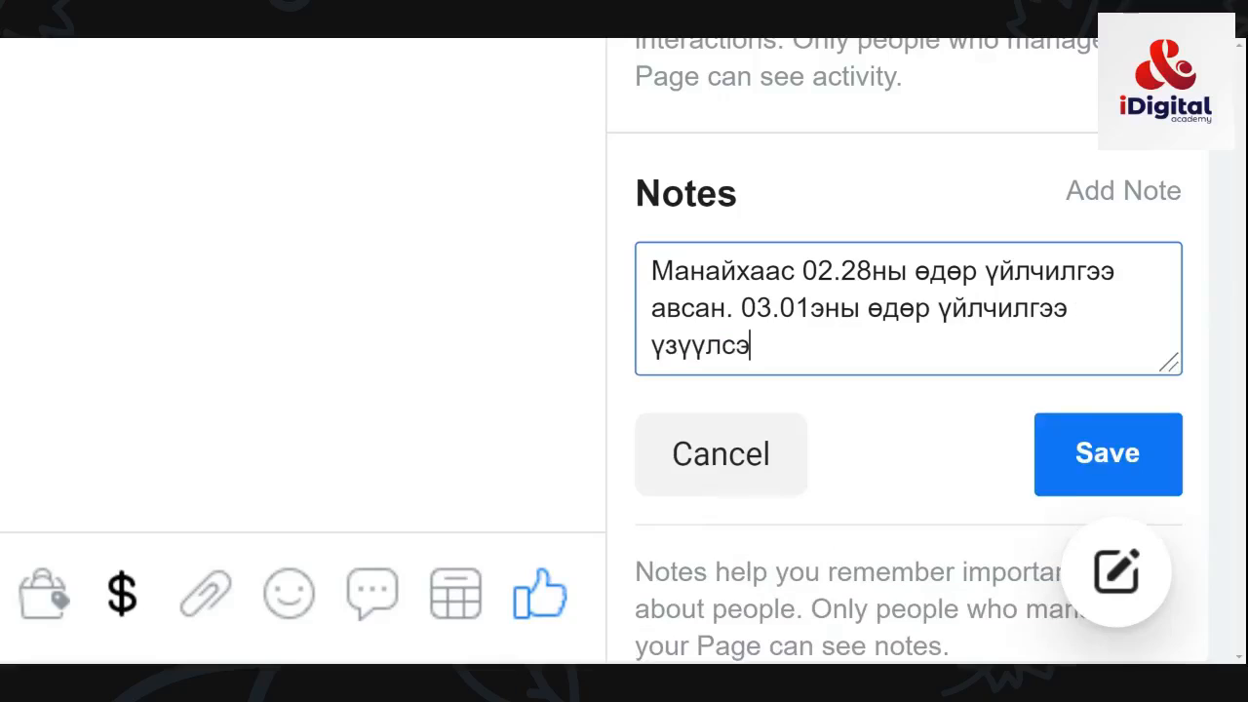
type("н. Төлбөрий")
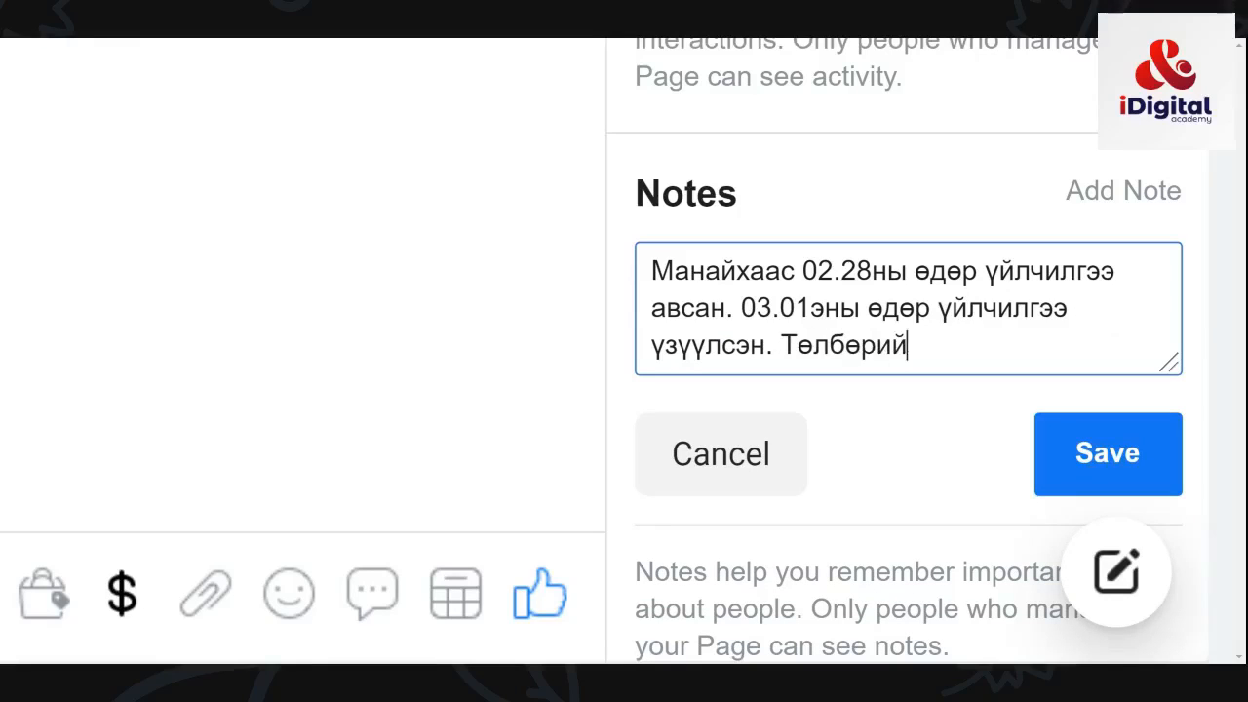
type("н үлдэгдэлтэй")
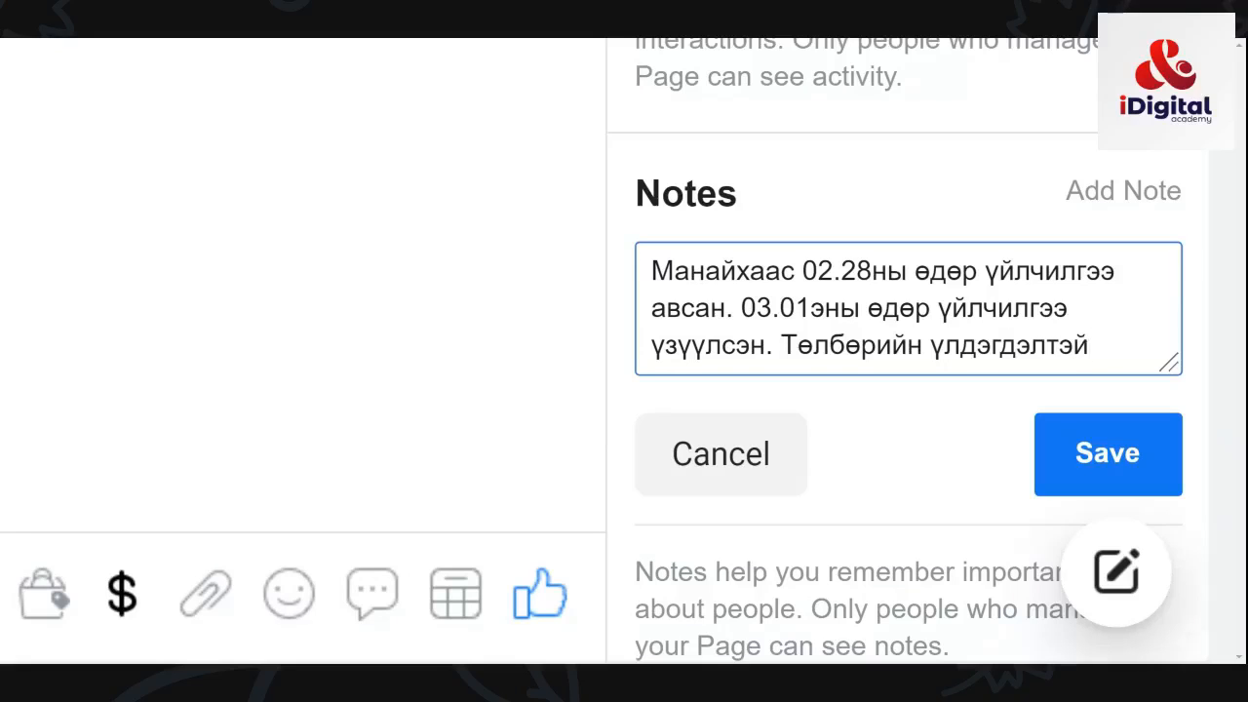
left_click(1076, 462)
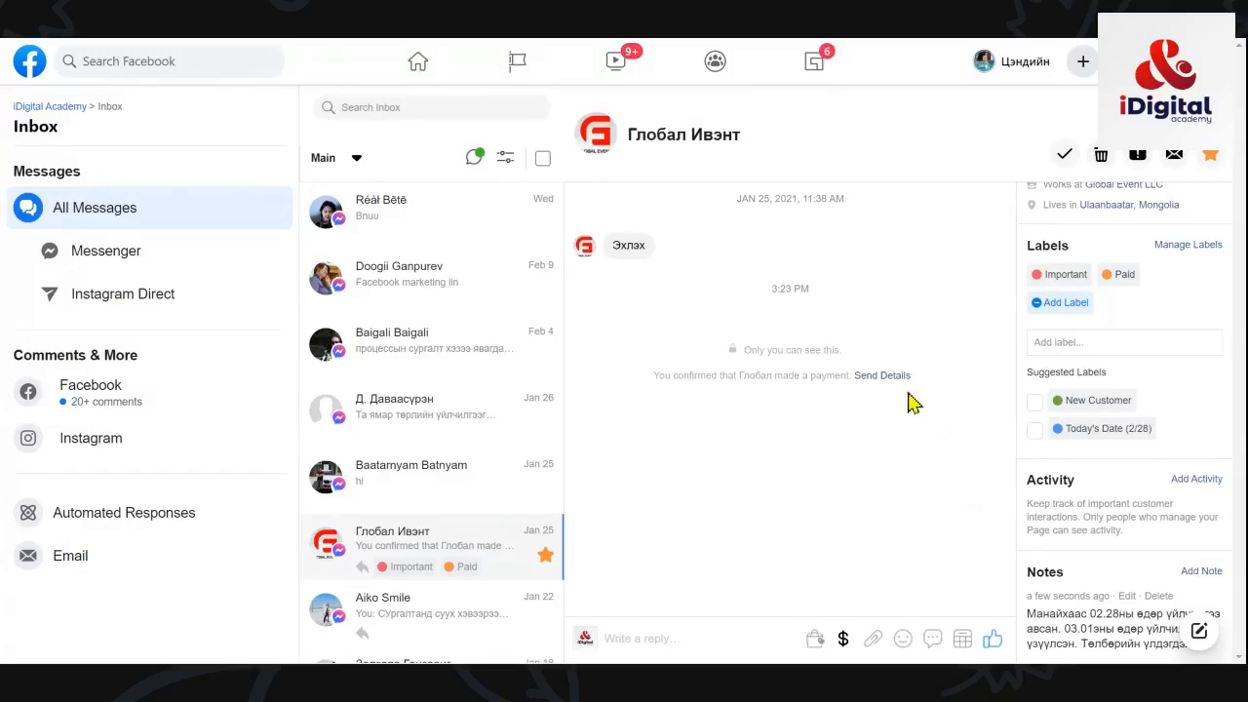
scroll(1045, 327, "up", 2)
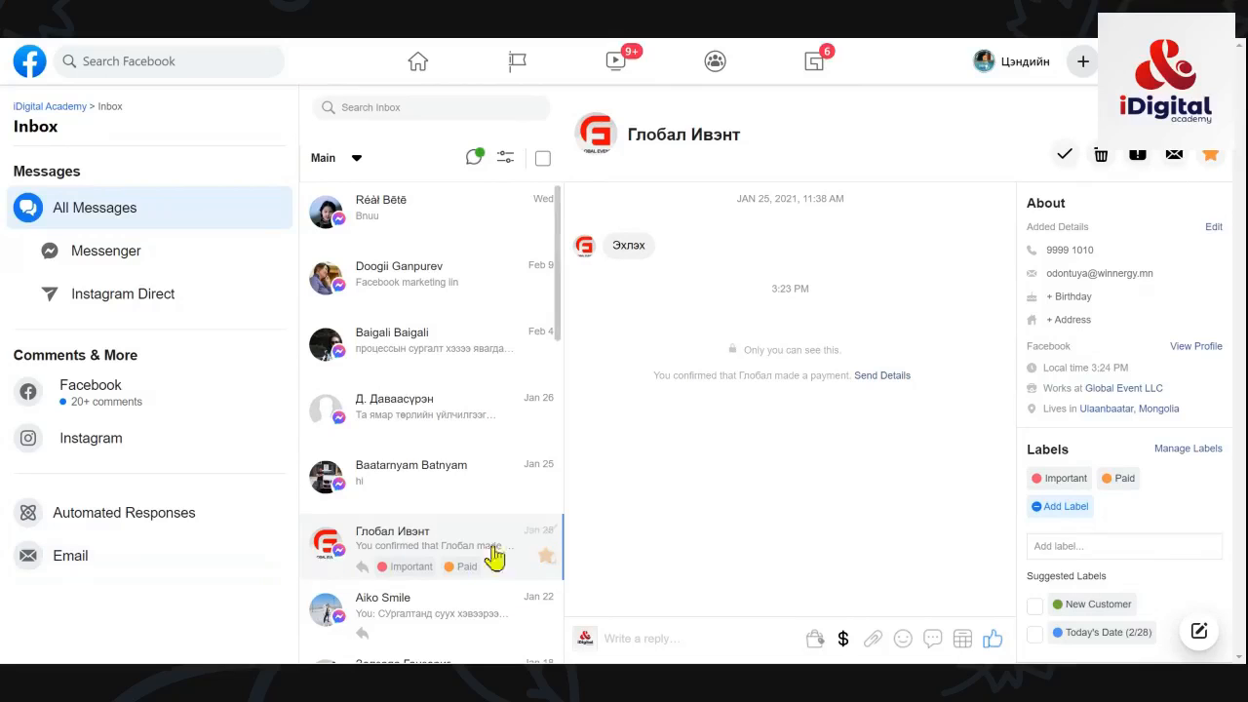
mouse_move(1131, 478)
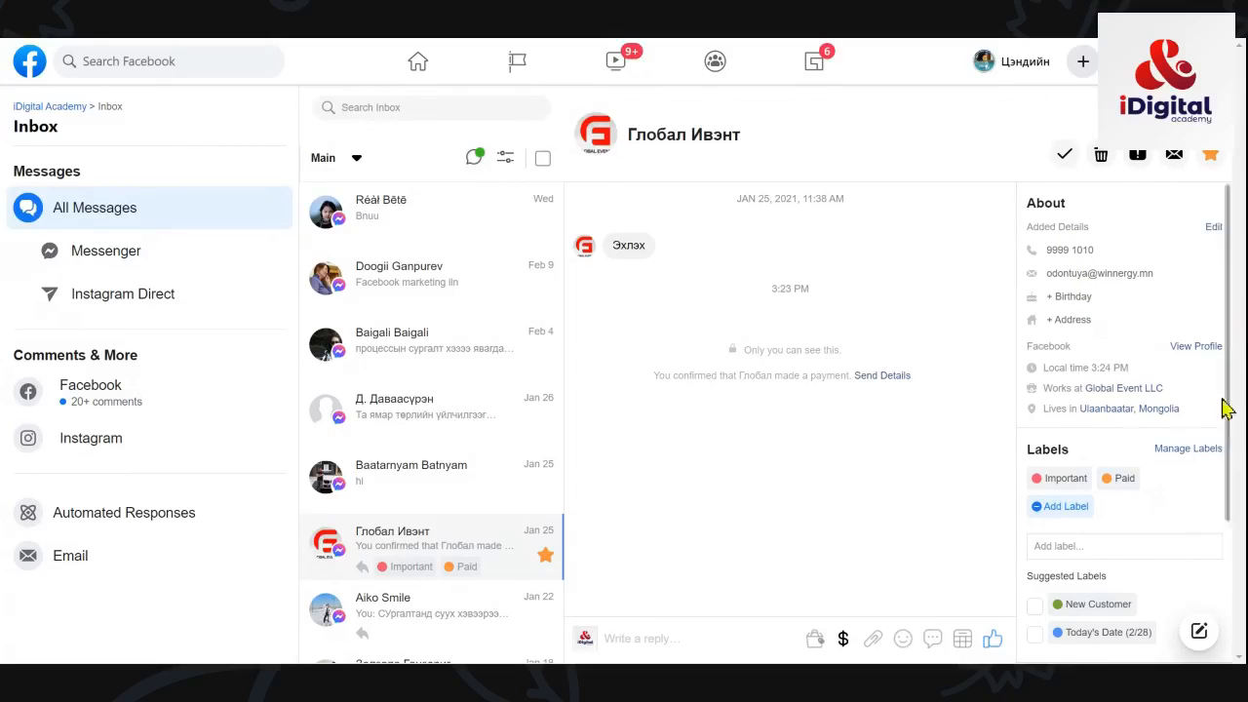
scroll(1219, 429, "down", 2)
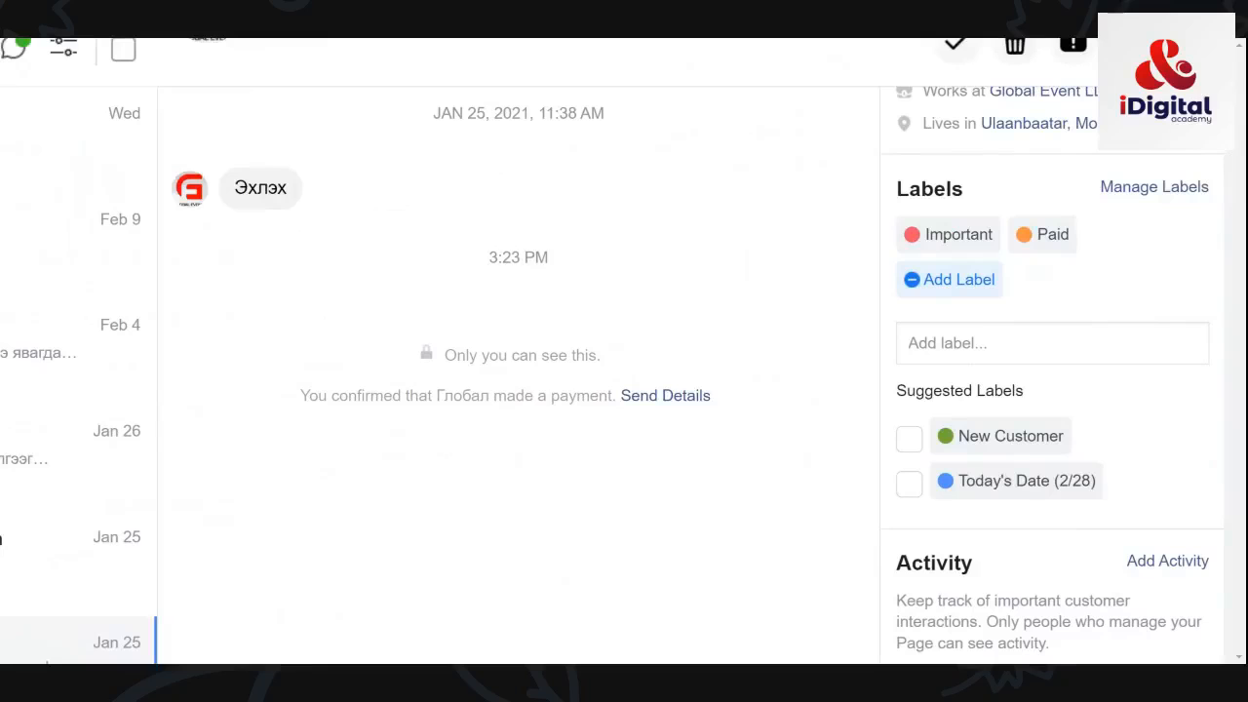
scroll(1023, 371, "up", 5)
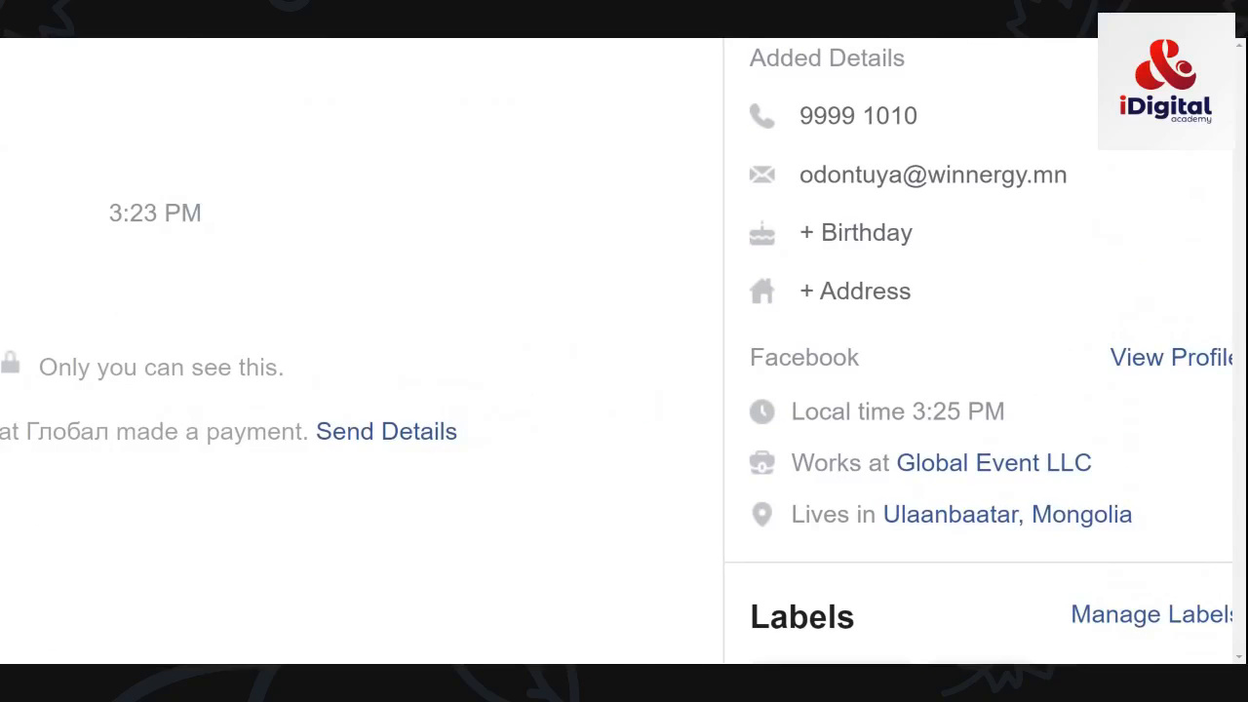
scroll(976, 352, "down", 5)
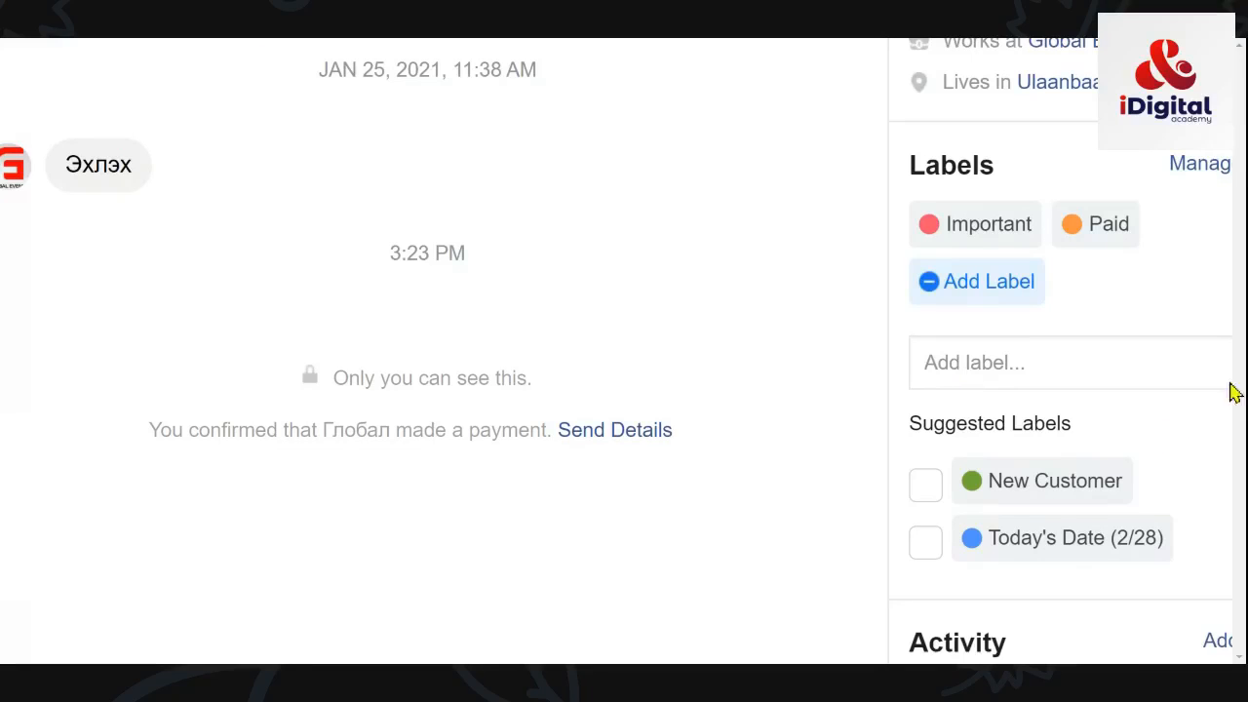
scroll(1213, 388, "right", 1)
scroll(1106, 342, "up", 4)
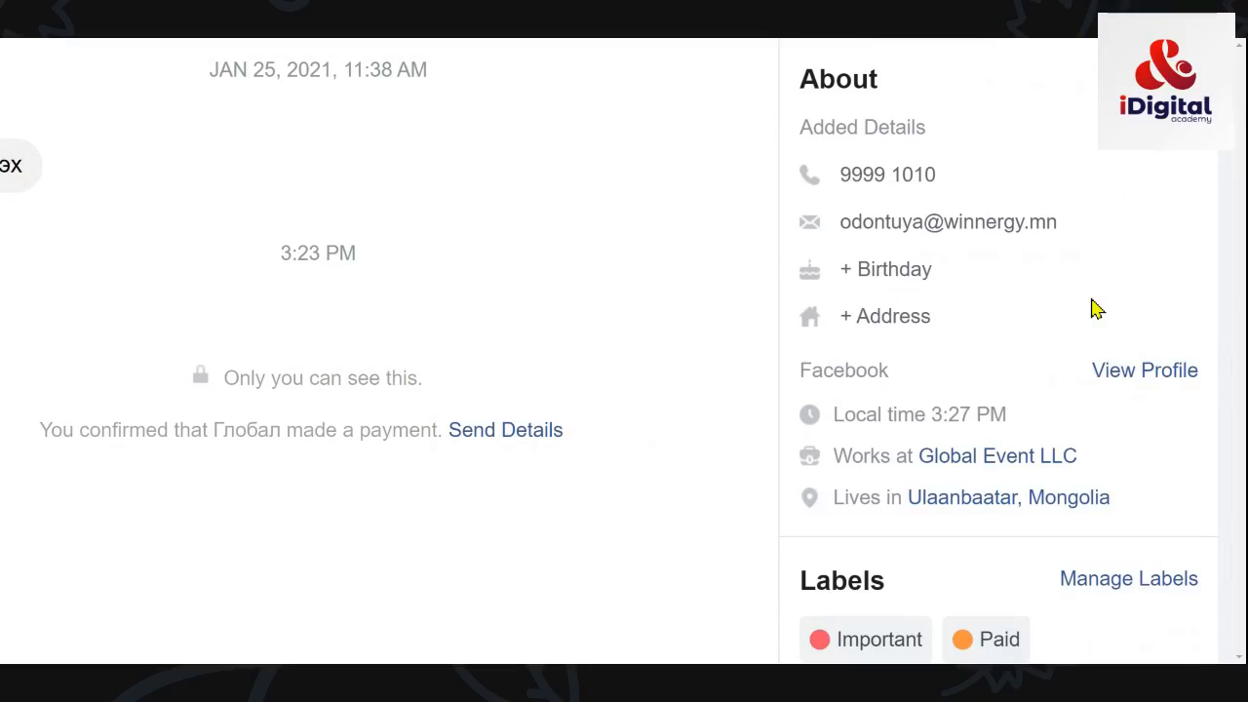
scroll(1094, 306, "down", 4)
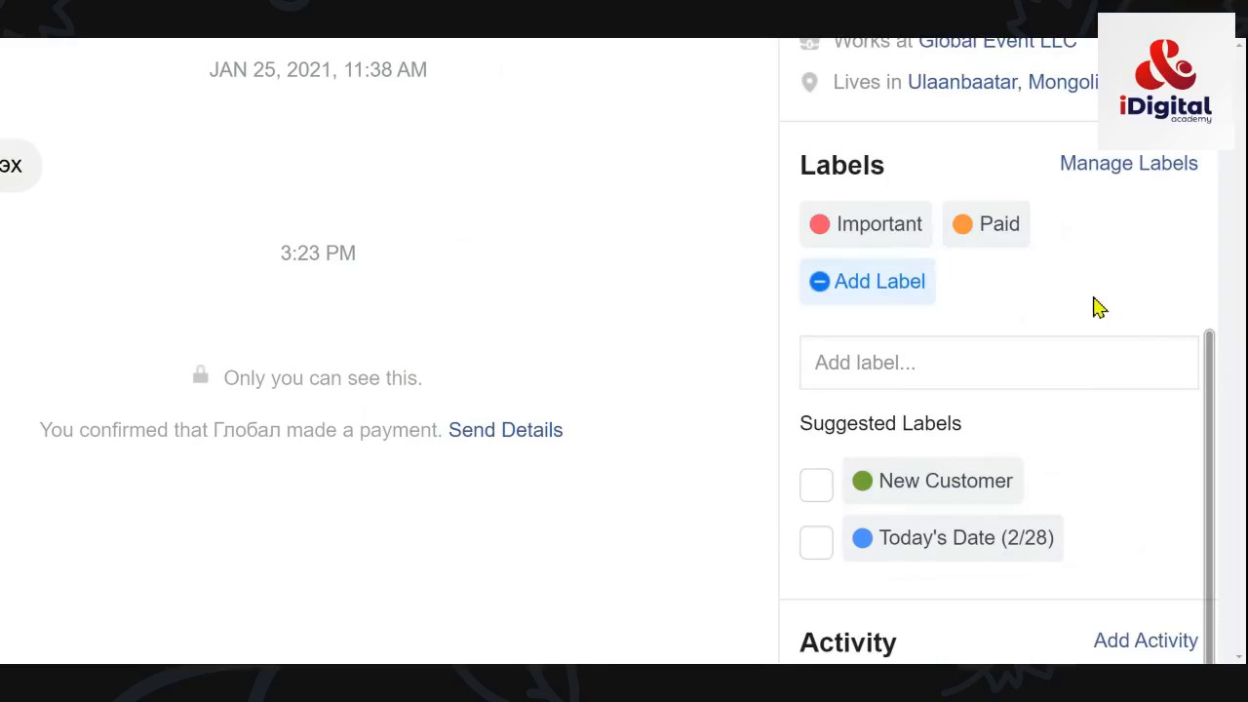
scroll(1098, 309, "up", 4)
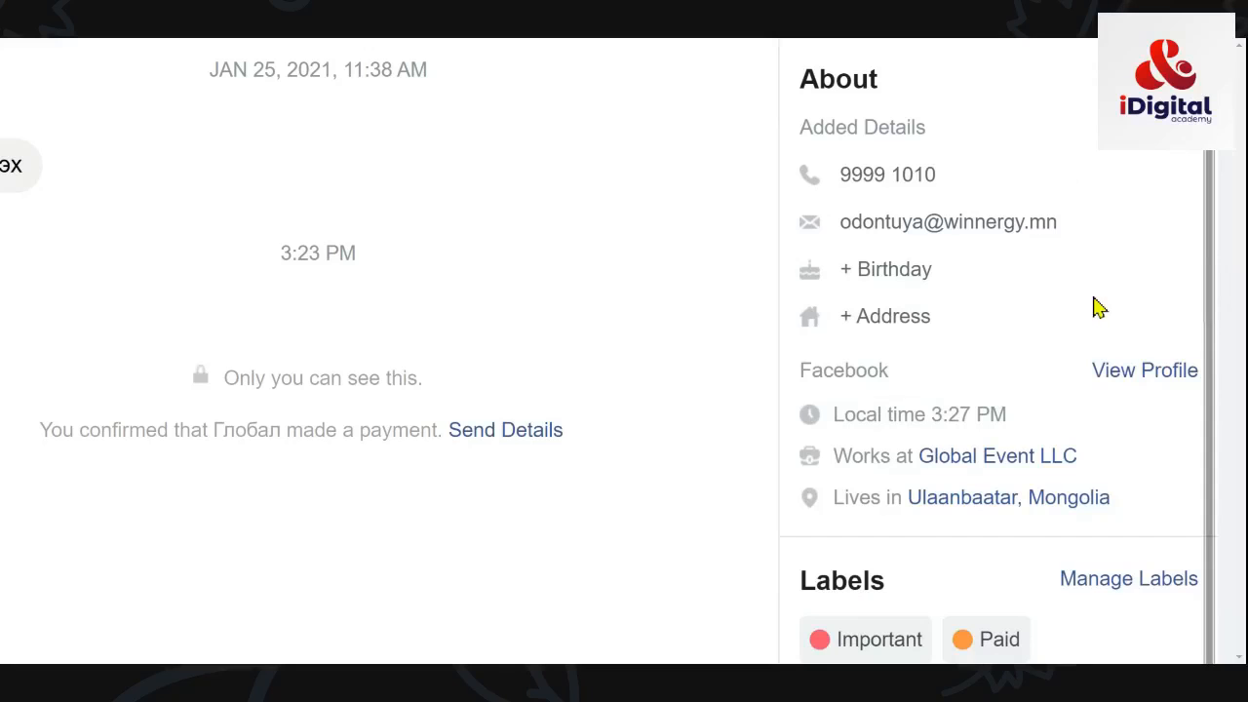
scroll(1095, 308, "down", 4)
scroll(1053, 463, "up", 2)
scroll(1099, 490, "down", 2)
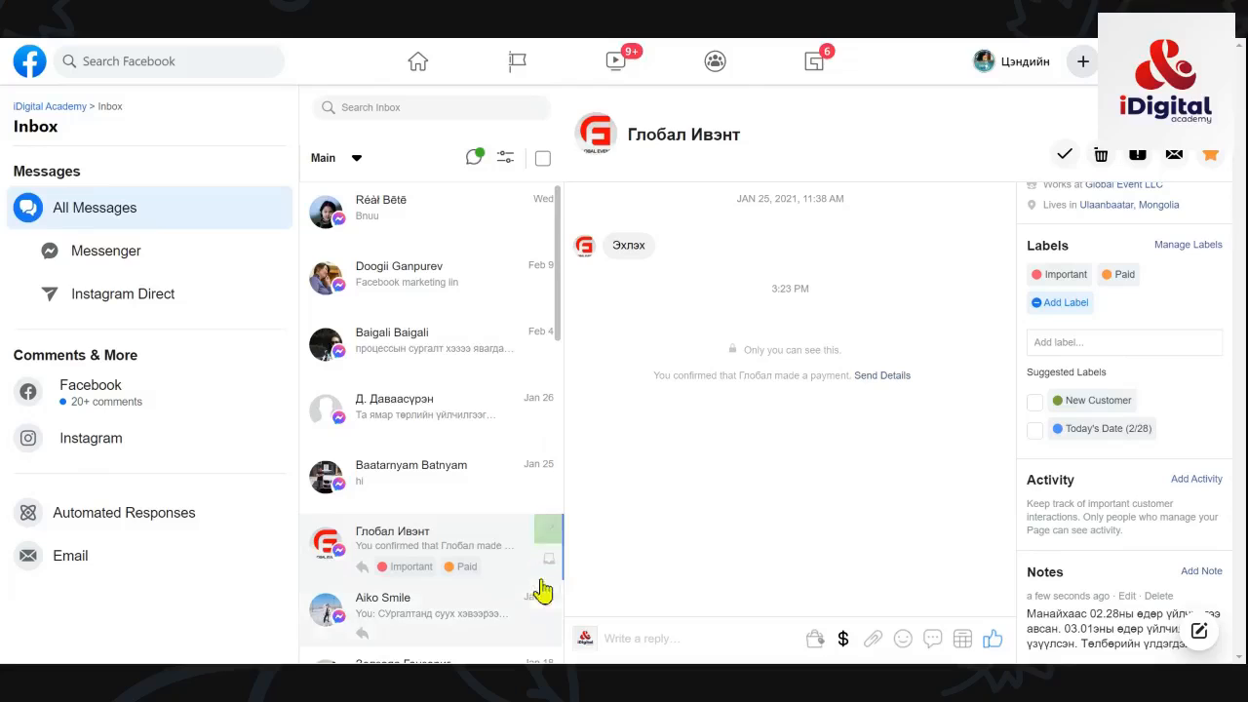
Step: Move Глобал Ивэнт and the next two conversations to Done
left_click(549, 532)
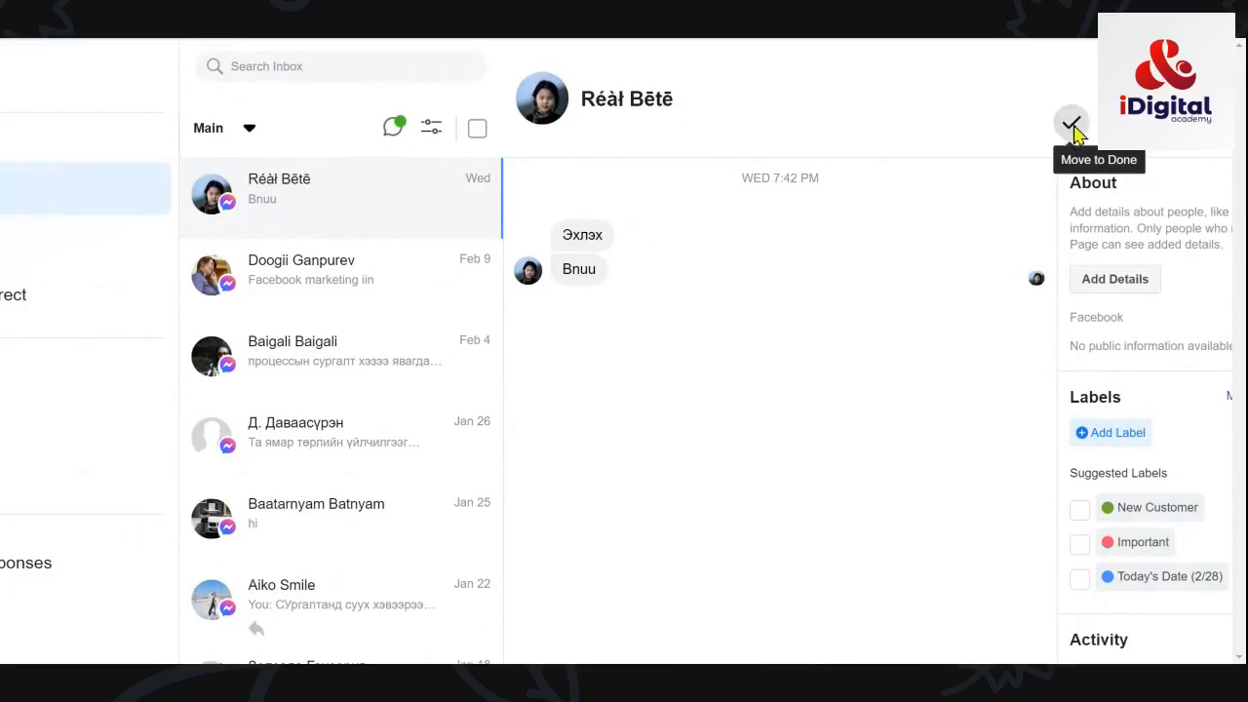
left_click(1071, 124)
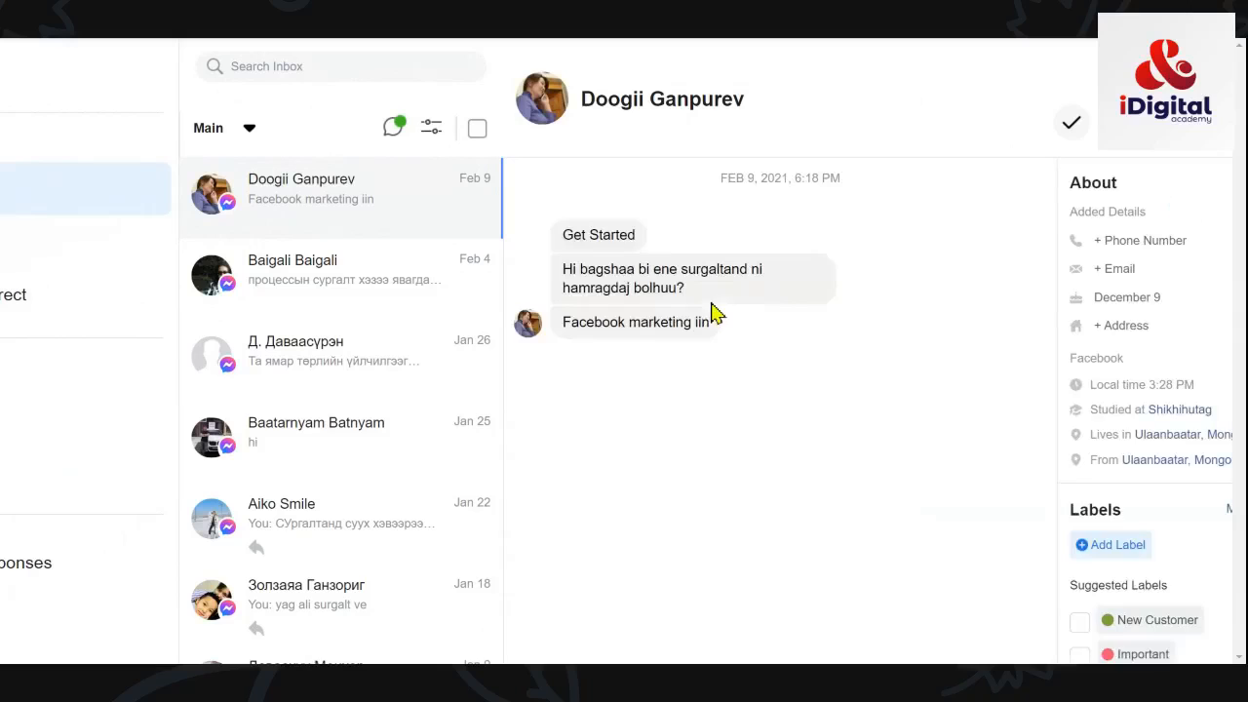
left_click(318, 270)
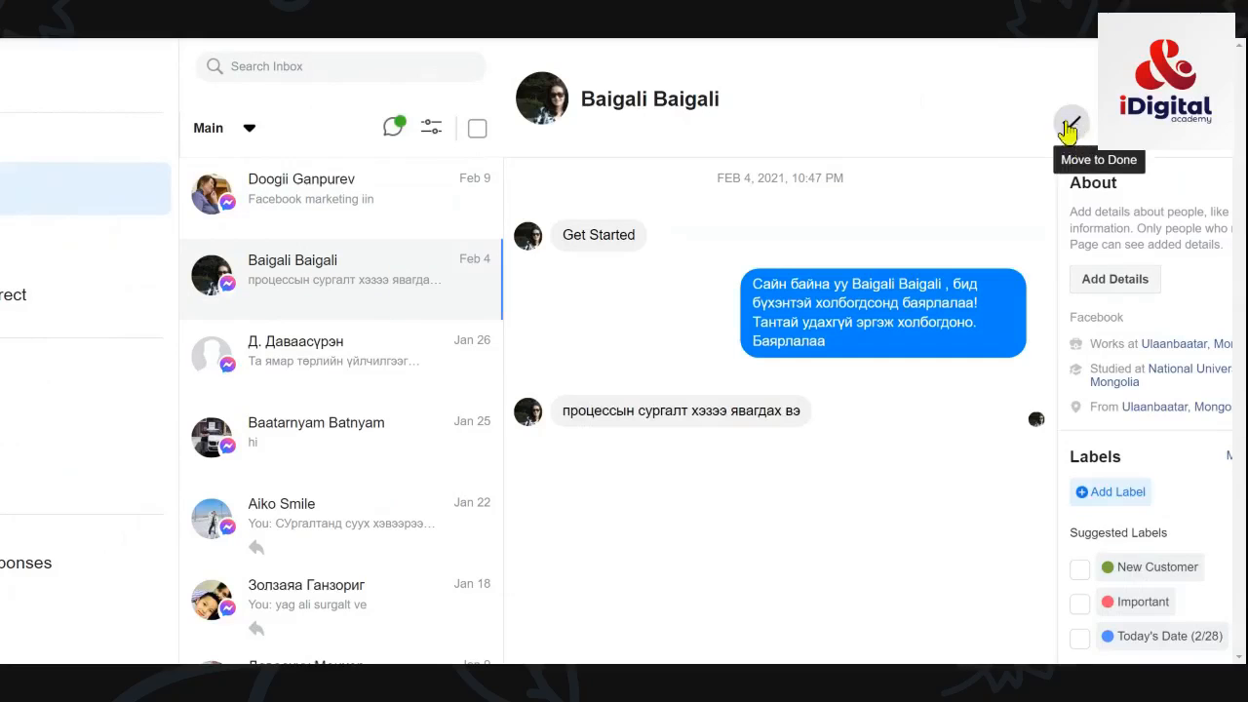
left_click(1071, 122)
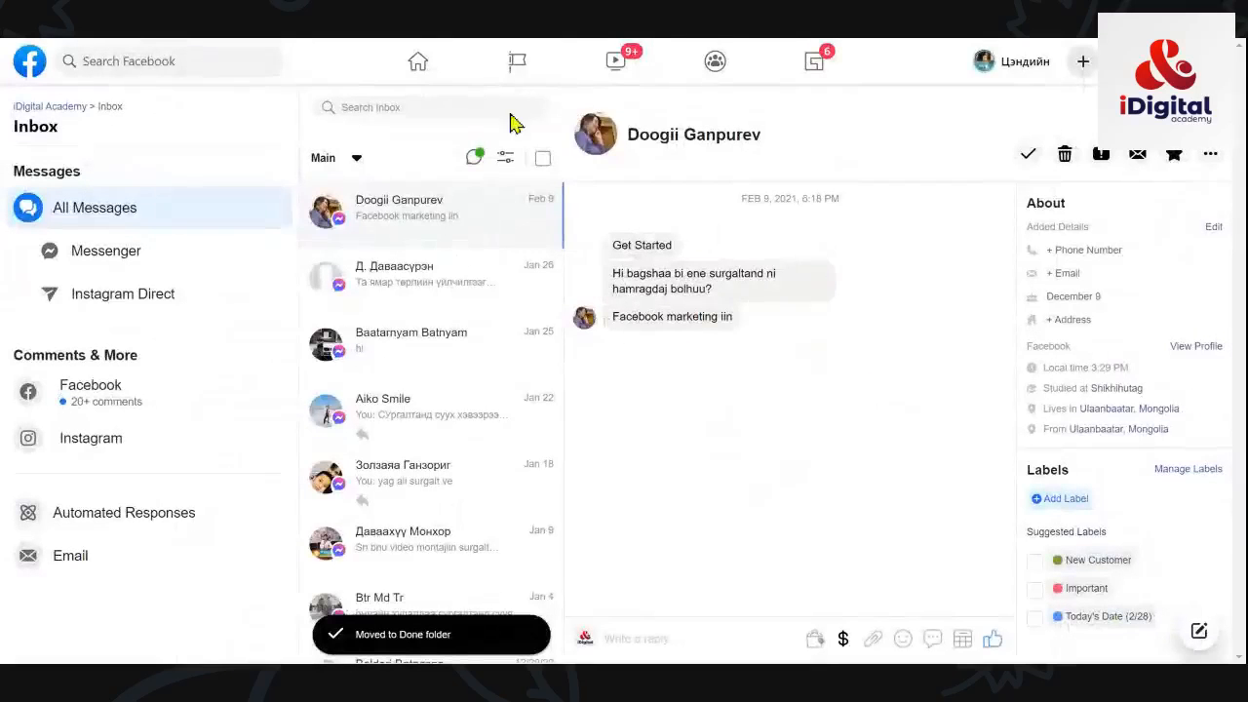
left_click(37, 391)
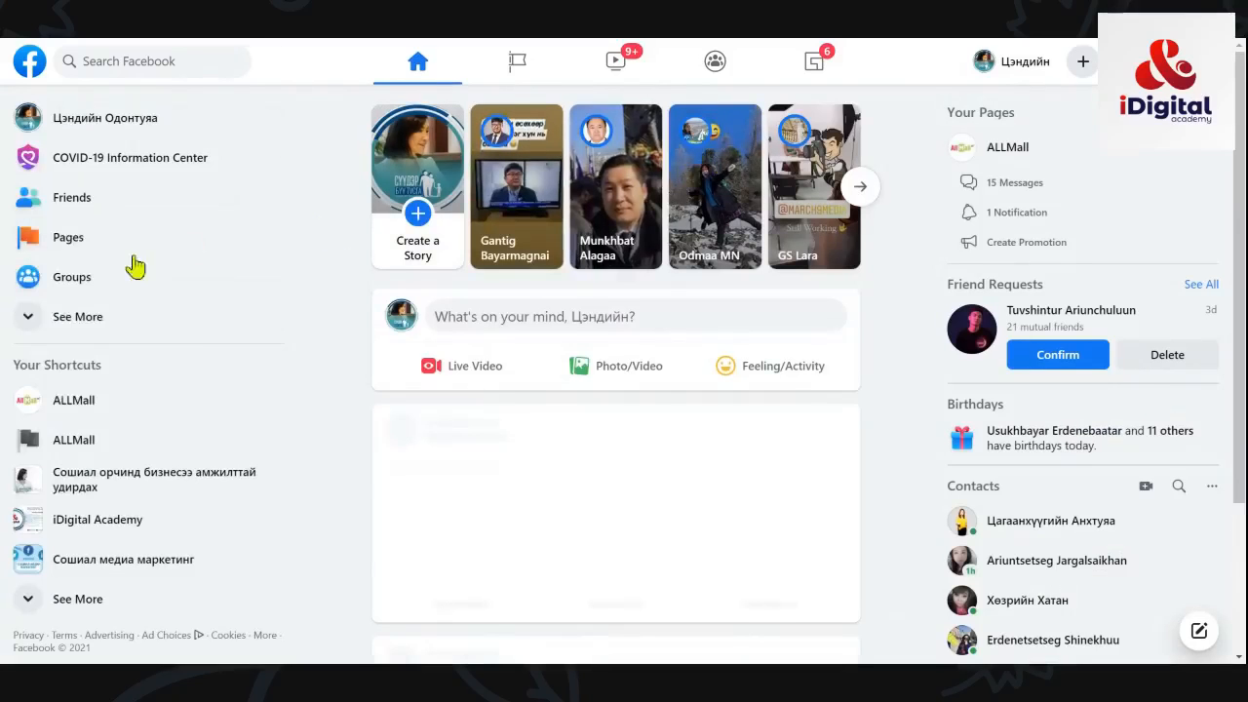
left_click(80, 244)
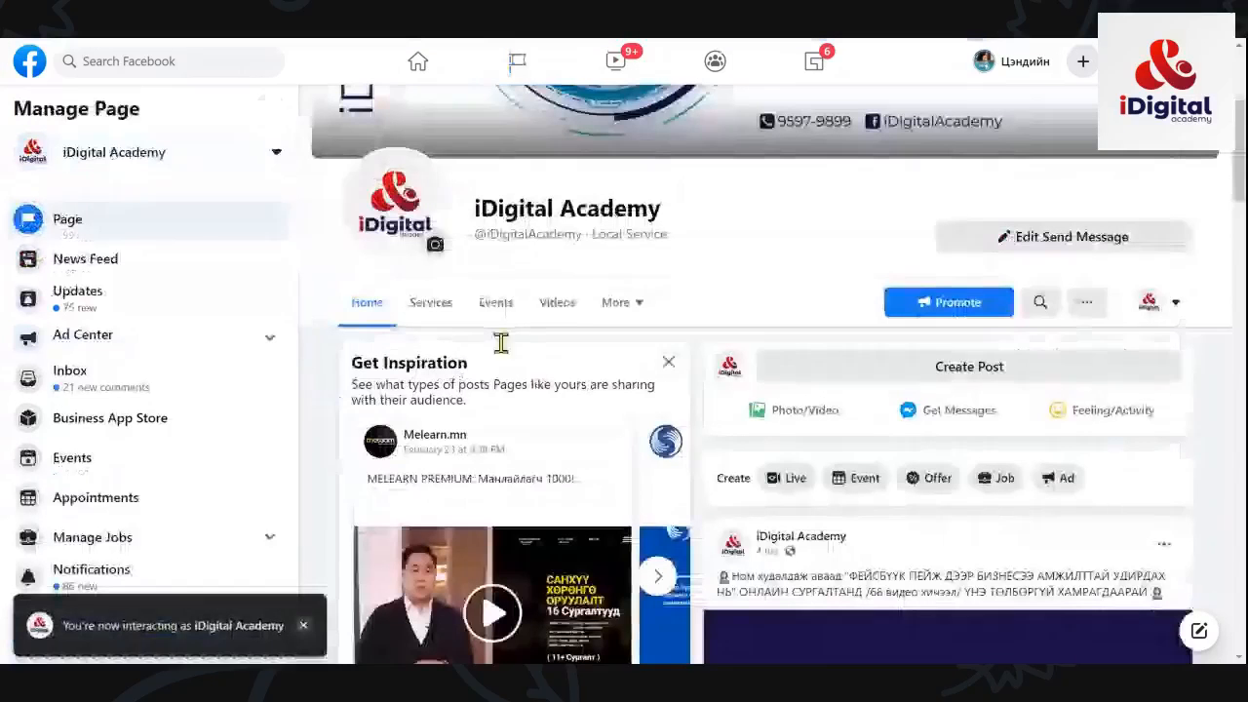
scroll(747, 396, "down", 5)
left_click(147, 458)
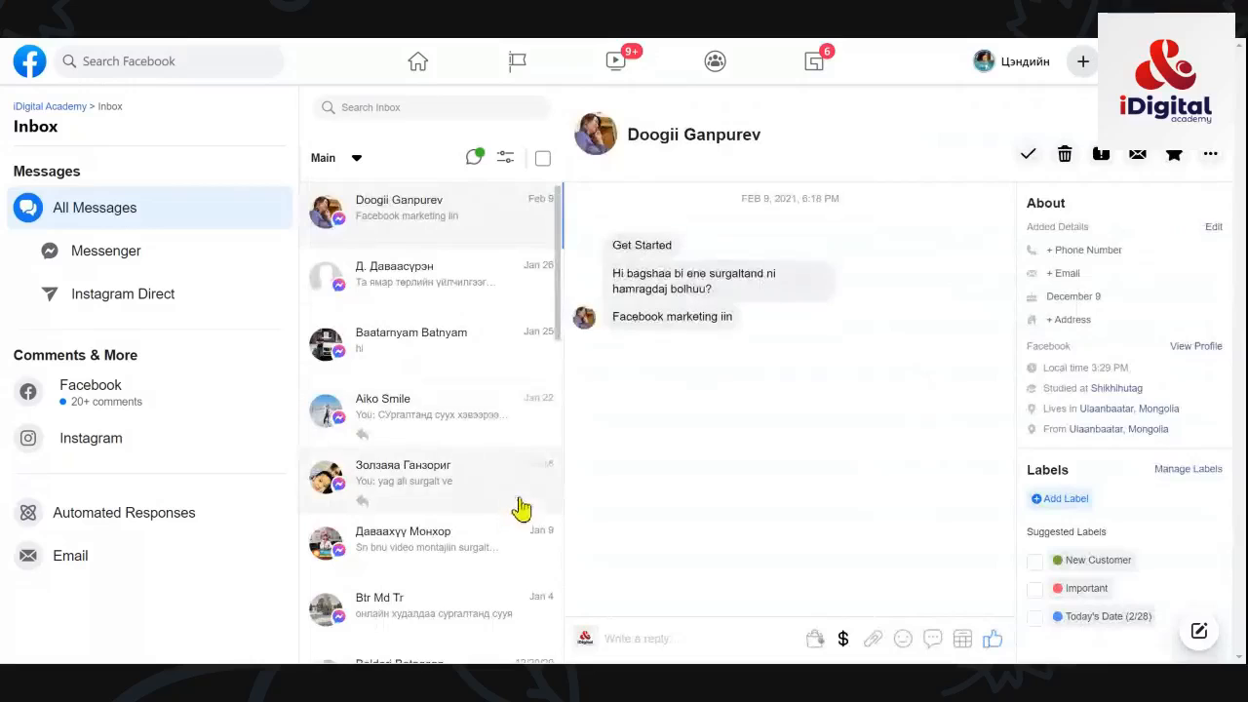
scroll(515, 507, "down", 5)
scroll(1059, 390, "down", 3)
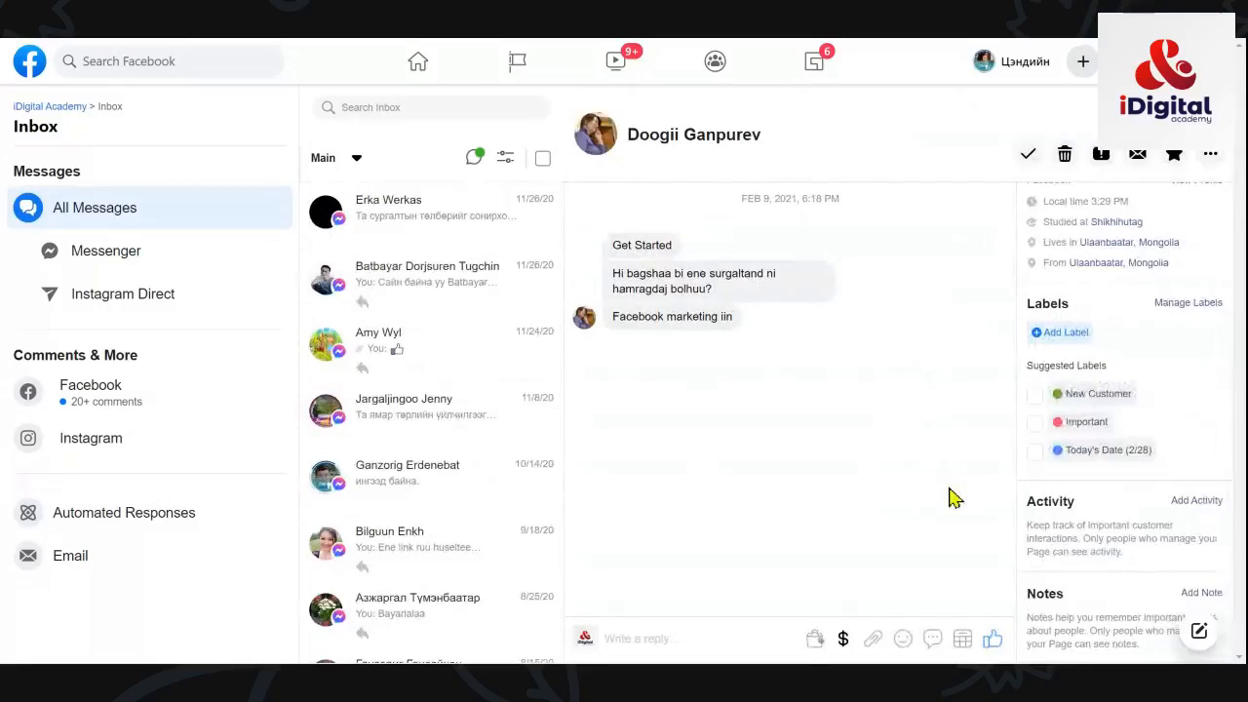
scroll(497, 351, "up", 5)
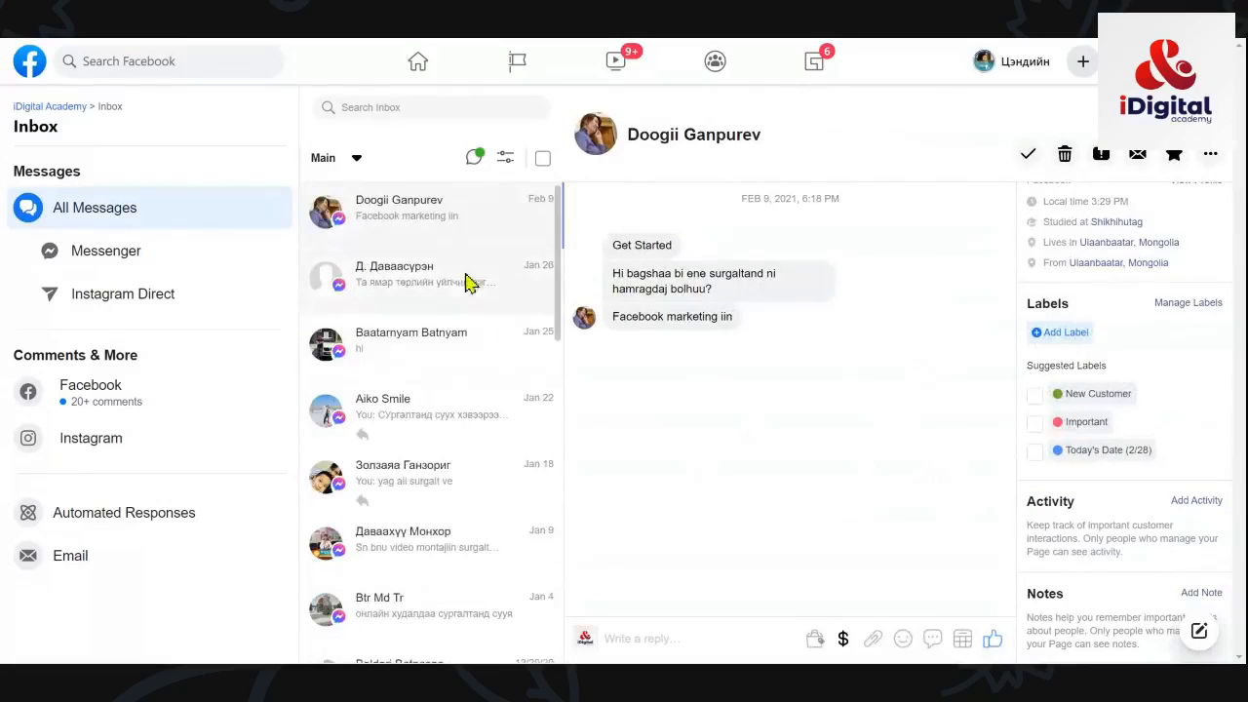